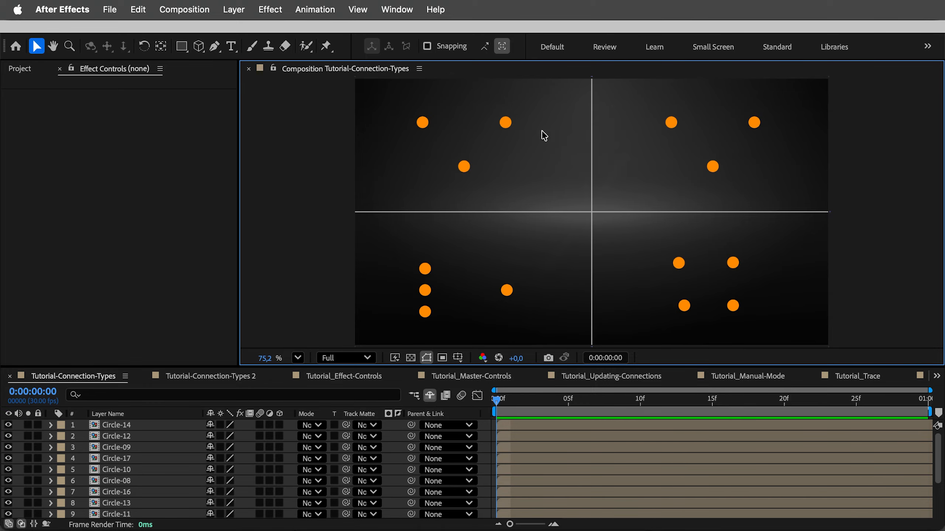
Open the Easy Connect script panel and dock it as a narrow column beside the composition viewer
click(396, 10)
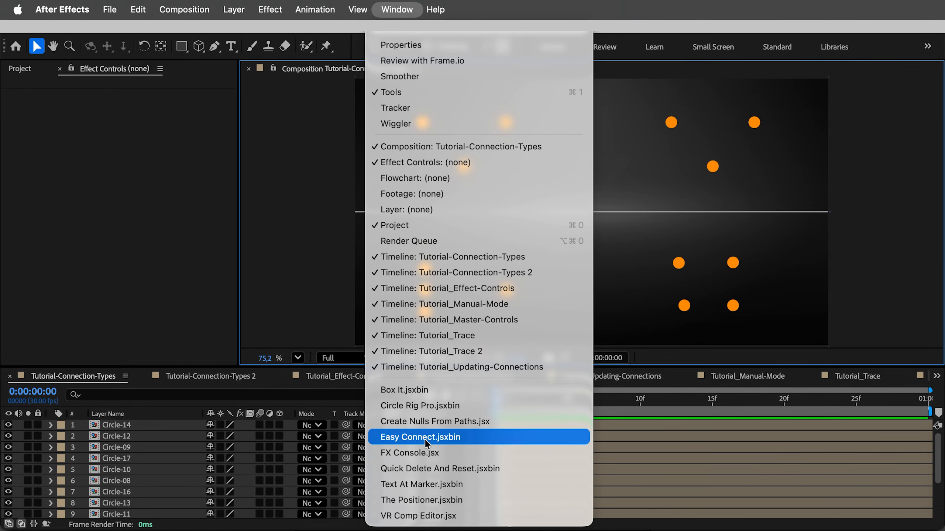
click(426, 438)
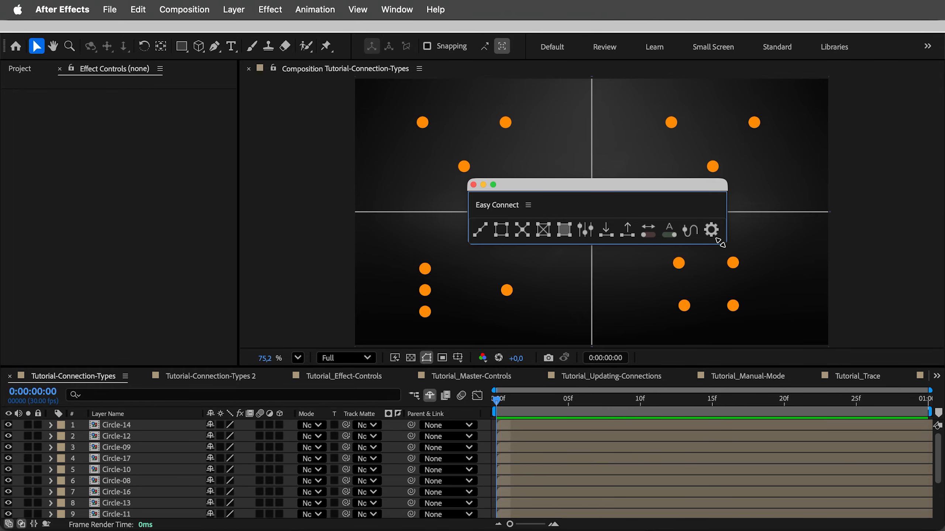
mouse_move(722, 250)
mouse_down()
mouse_move(500, 435)
mouse_move(709, 262)
mouse_up()
drag(499, 211, 913, 206)
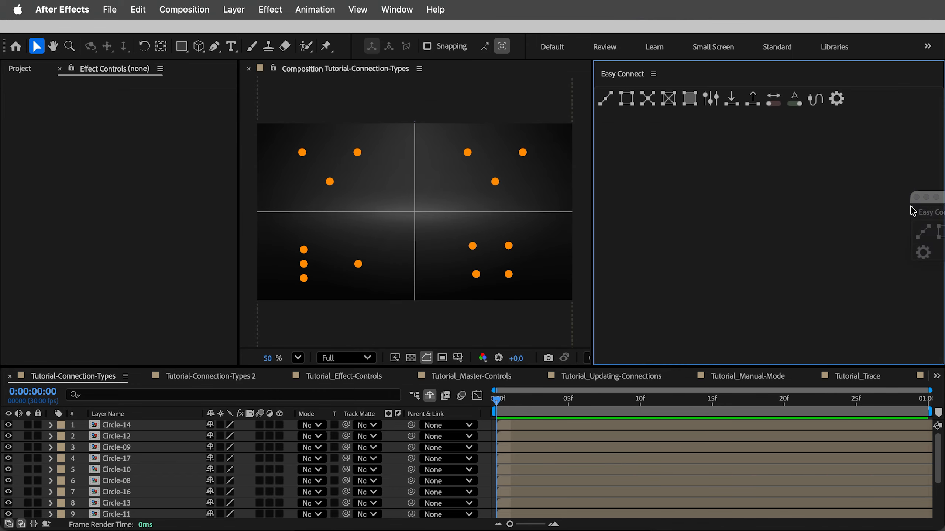
drag(775, 201, 888, 203)
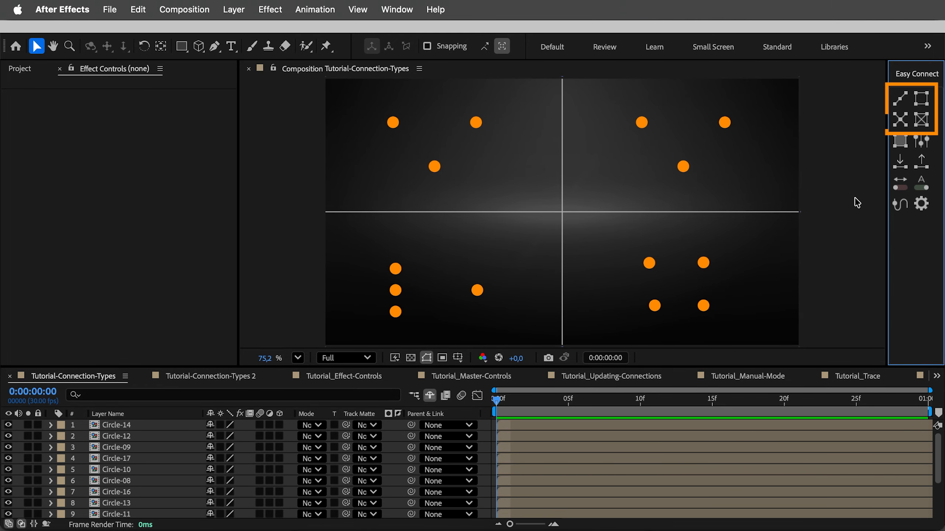
Connect the three circles in the upper-left quadrant with Line and the three in the upper-right quadrant with Closed Line
click(395, 126)
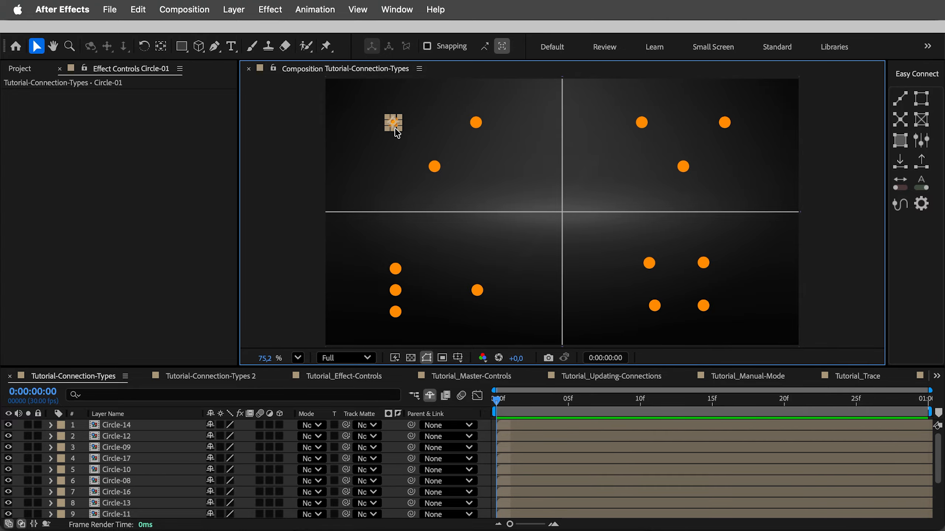
shift+click(435, 167)
shift+click(476, 125)
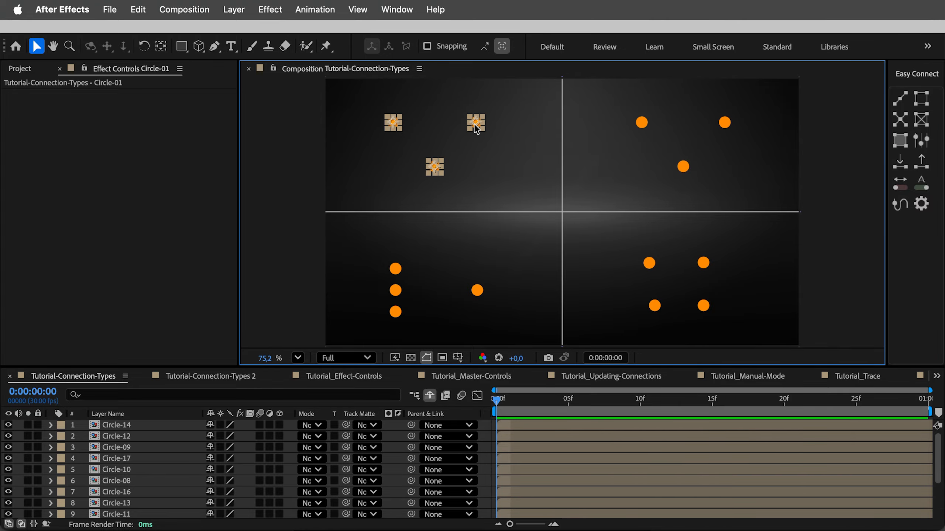
click(900, 101)
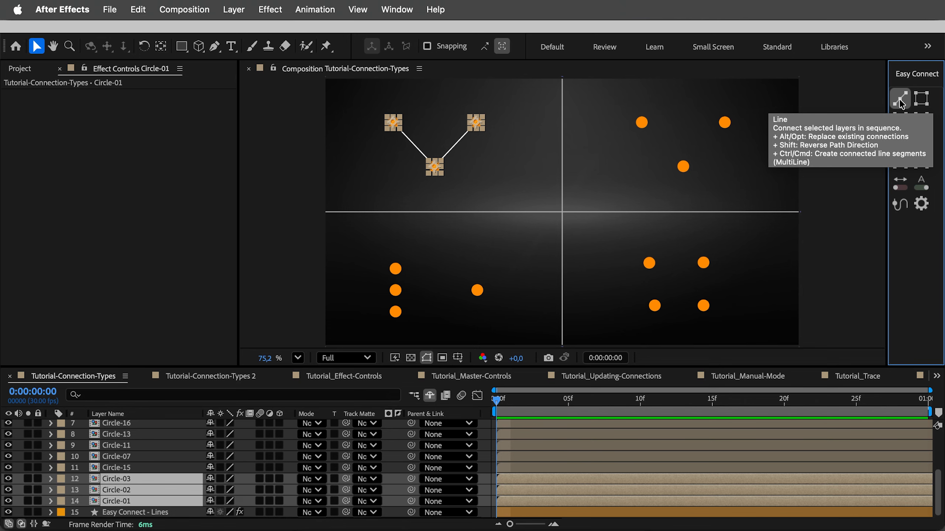
drag(599, 101, 751, 200)
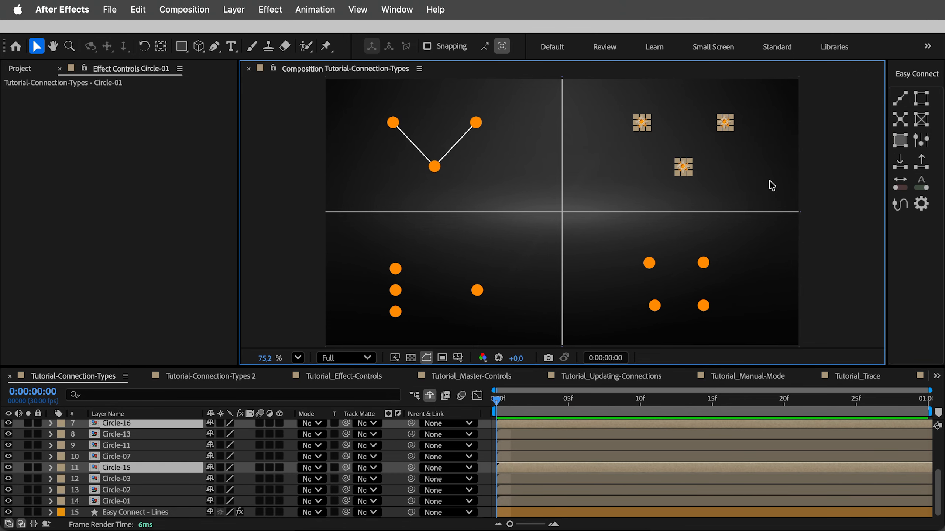
click(919, 106)
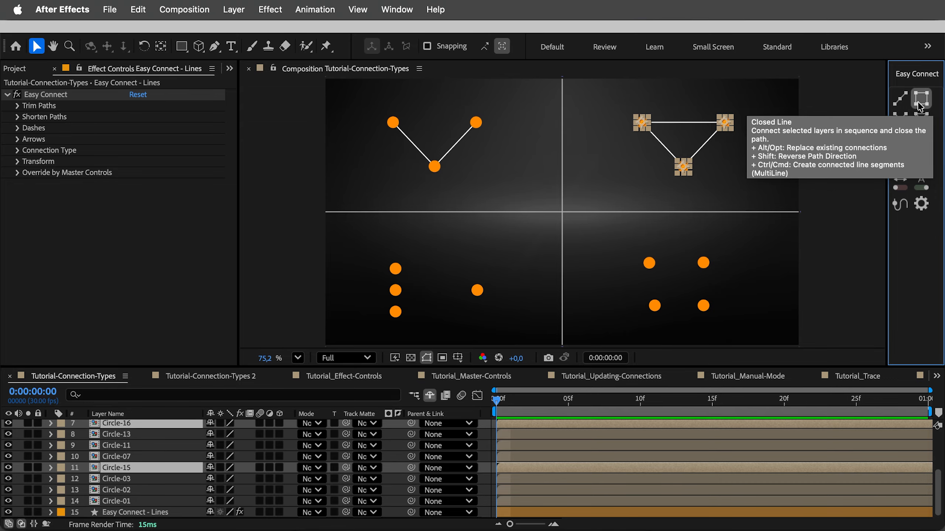
Connect the three stacked circles in the composition's lower-left quadrant to the single circle beside them
drag(367, 249, 416, 328)
drag(455, 276, 491, 304)
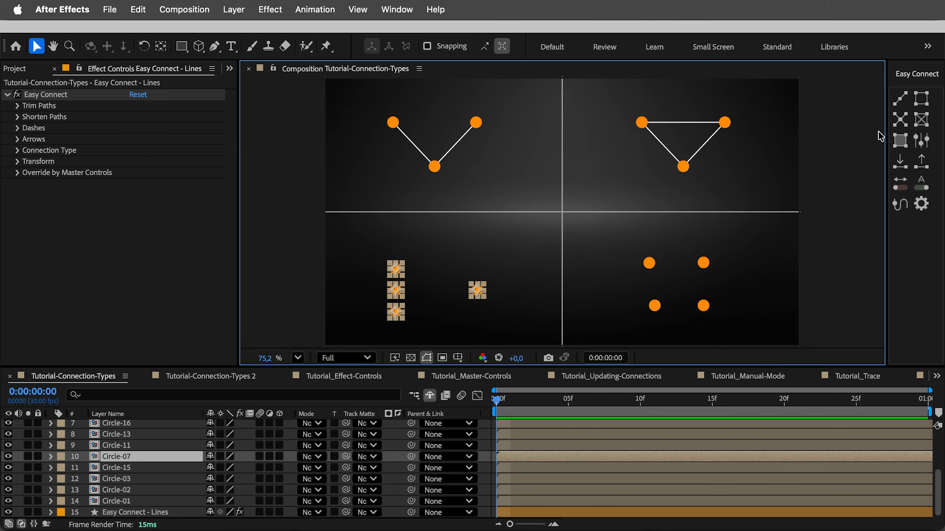
click(903, 126)
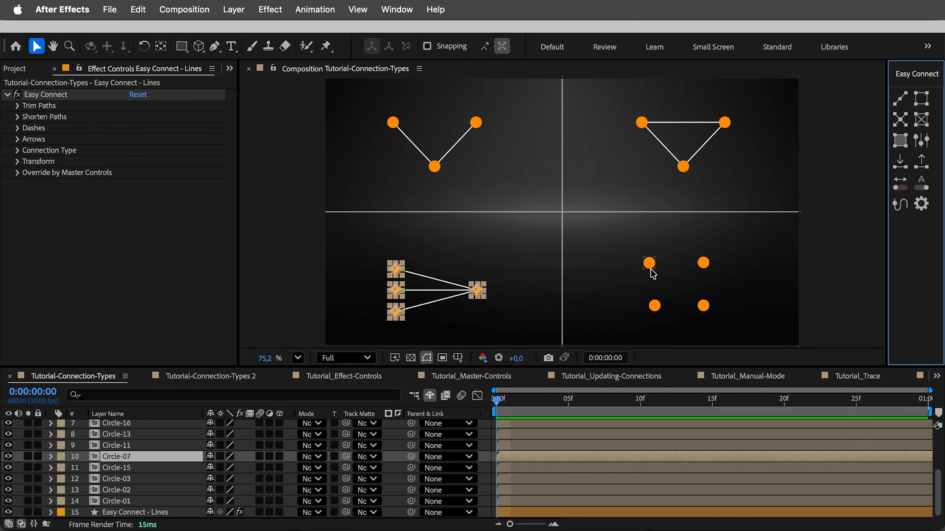
Connect all four circles in the composition's lower-right quadrant to each other with the All connection type
click(703, 263)
shift+click(649, 263)
shift+click(661, 308)
shift+click(704, 308)
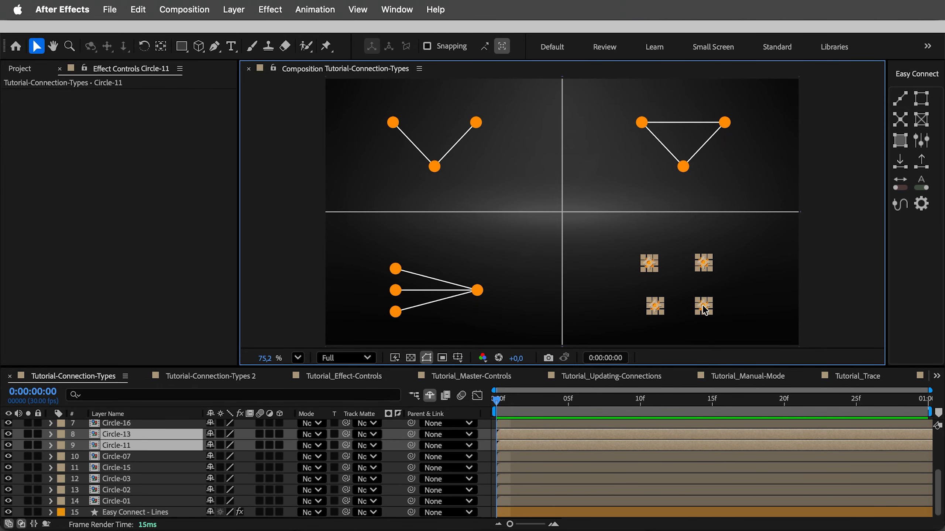
click(919, 125)
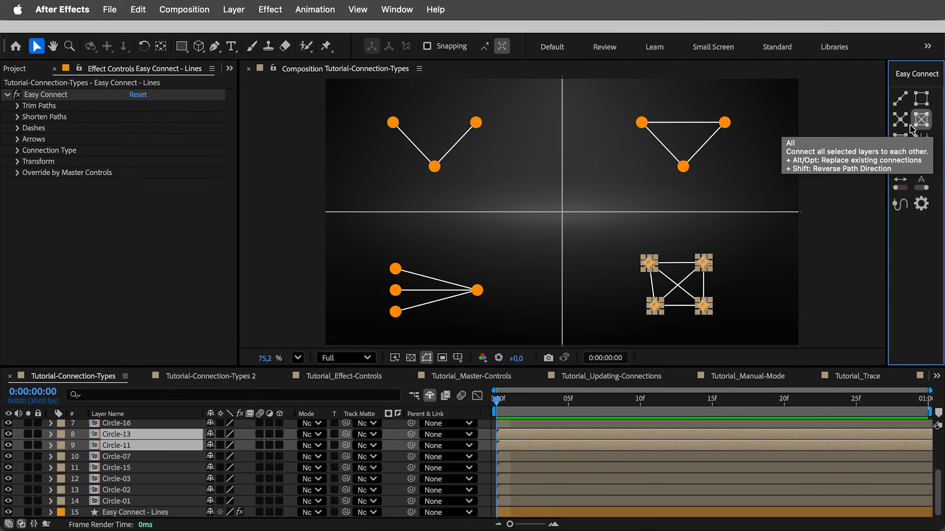
Hide the layer controls and give the Easy Connect - Lines layer a 7 px orange stroke (FF6200)
click(153, 514)
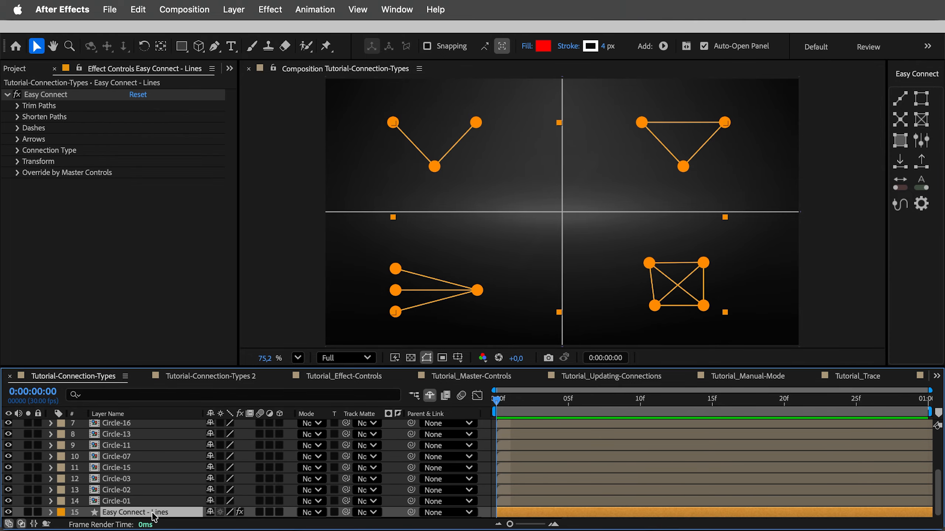
key(super+shift+h)
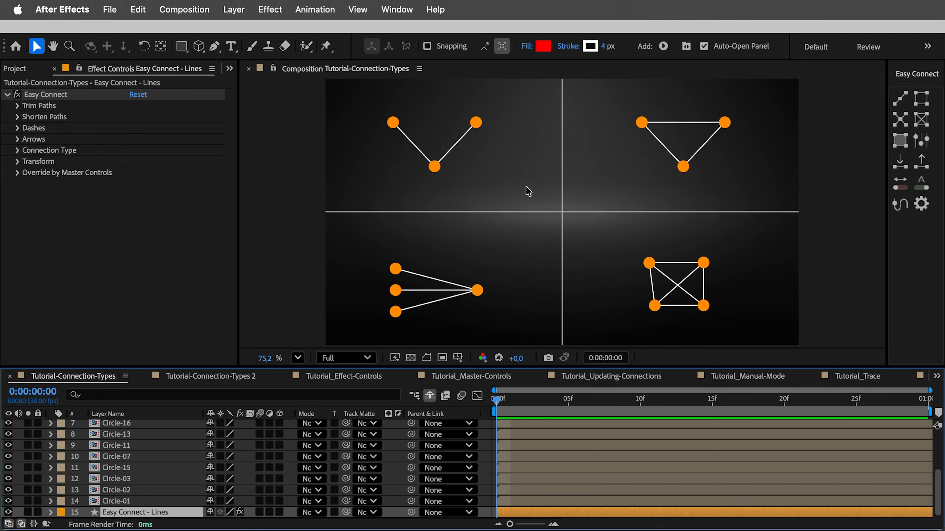
mouse_move(604, 46)
mouse_down()
mouse_move(639, 48)
mouse_move(610, 47)
mouse_up()
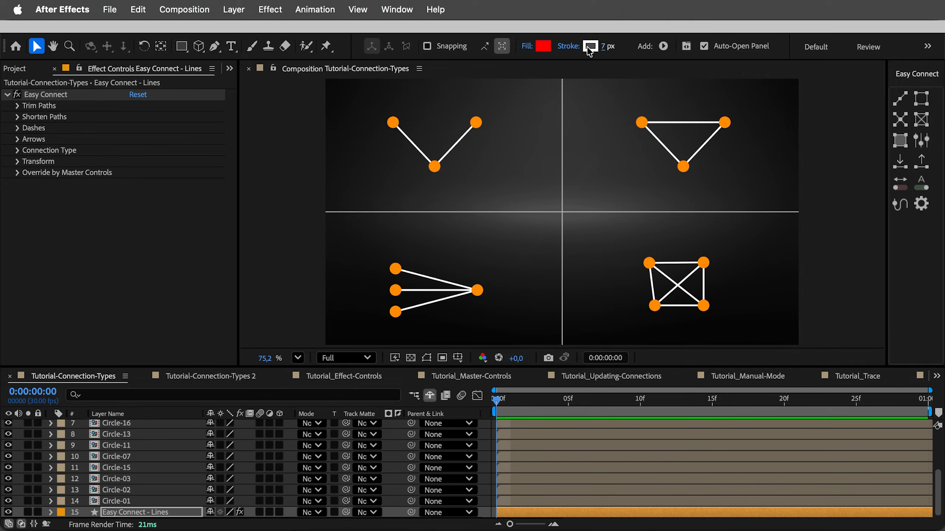
click(590, 46)
text(FF6900)
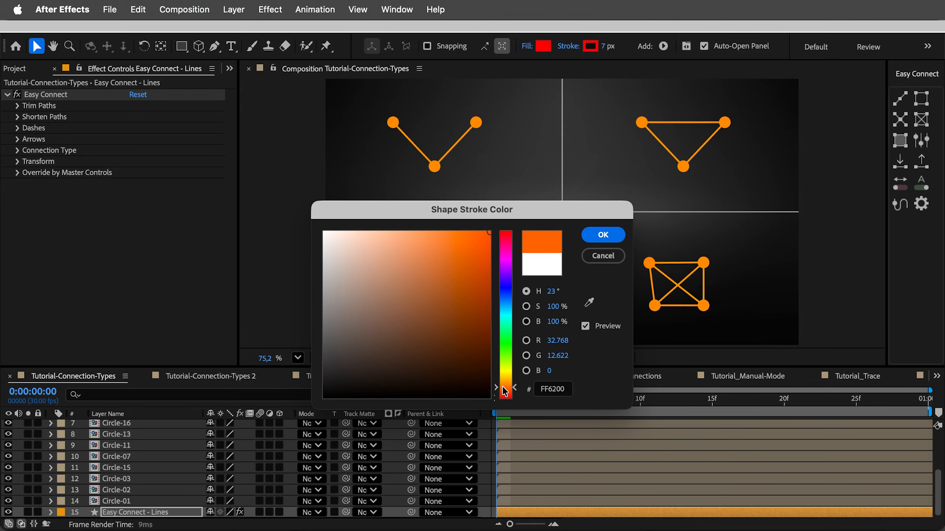
click(605, 245)
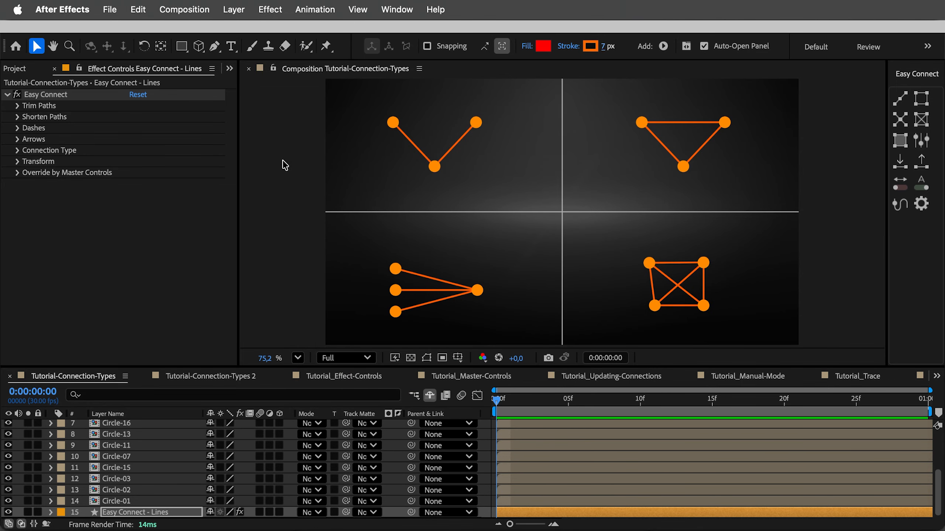
Try different Trim Paths End values on the connection lines, return End to 100%, and deselect the layer
click(18, 106)
mouse_move(143, 128)
mouse_down()
mouse_move(66, 130)
mouse_move(138, 124)
mouse_up()
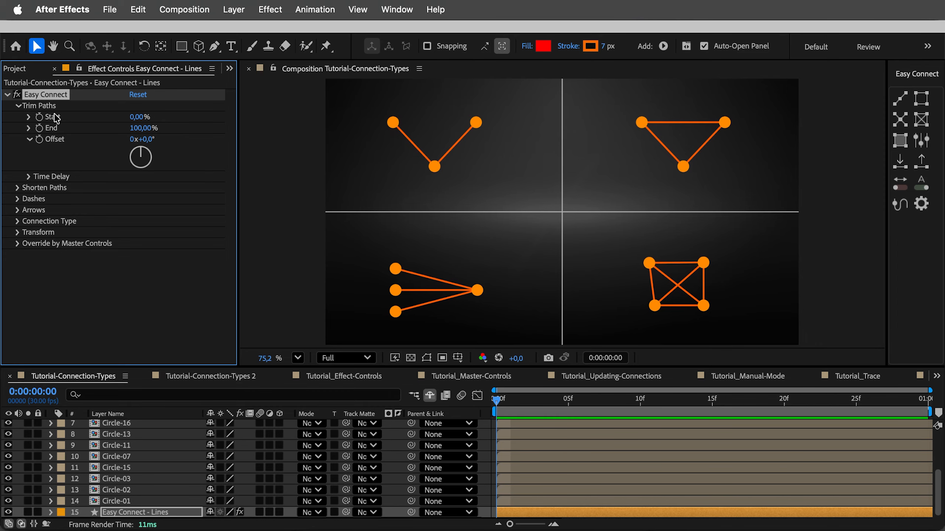
click(21, 107)
click(293, 158)
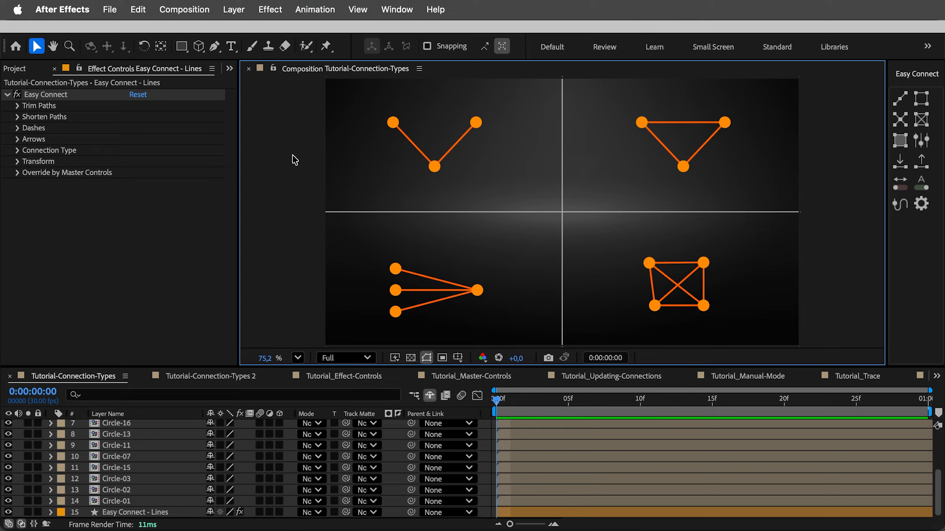
Create a filled shape between the four innermost circles, one from each quadrant, and select the Easy Connect - Shapes layer
click(476, 122)
shift+click(642, 123)
shift+click(649, 263)
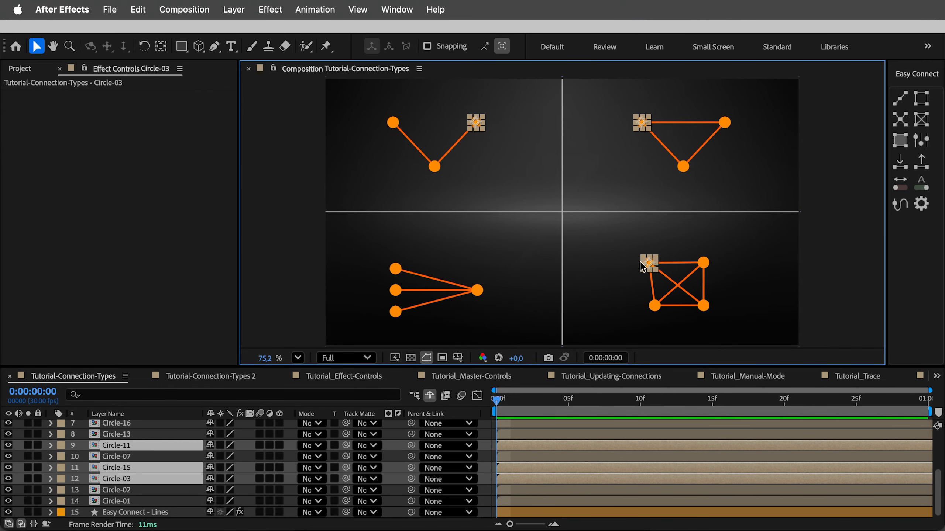
click(900, 140)
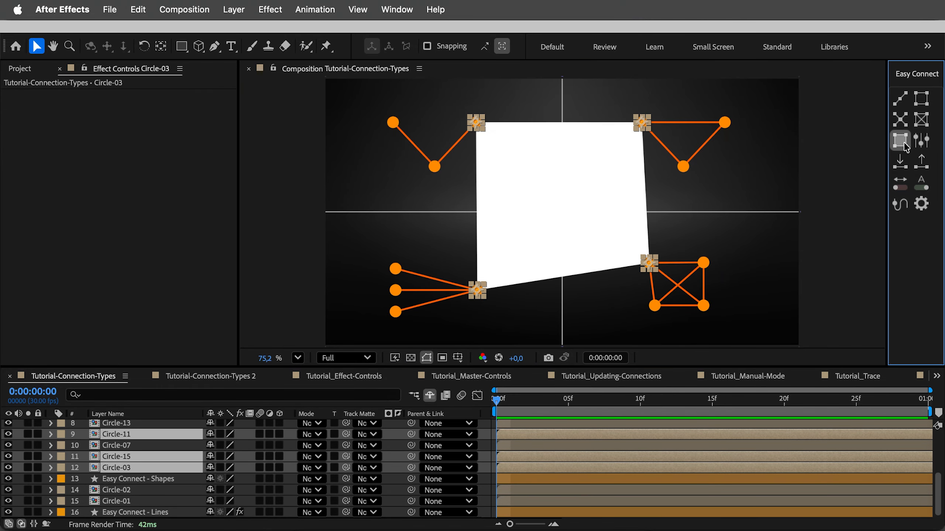
click(160, 480)
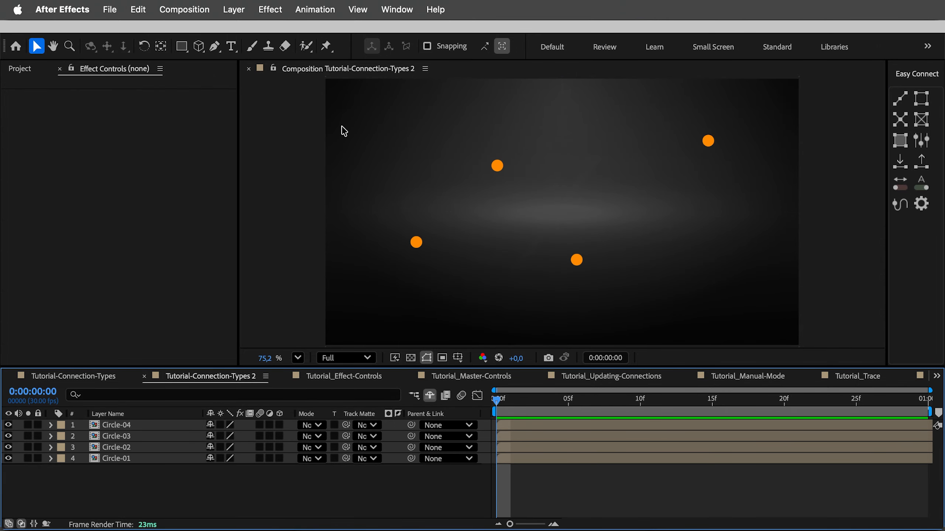
In Tutorial-Connection-Types 2, connect all four circles in sequence with separate Line segments and set the stroke width to 101 px
drag(341, 127, 765, 291)
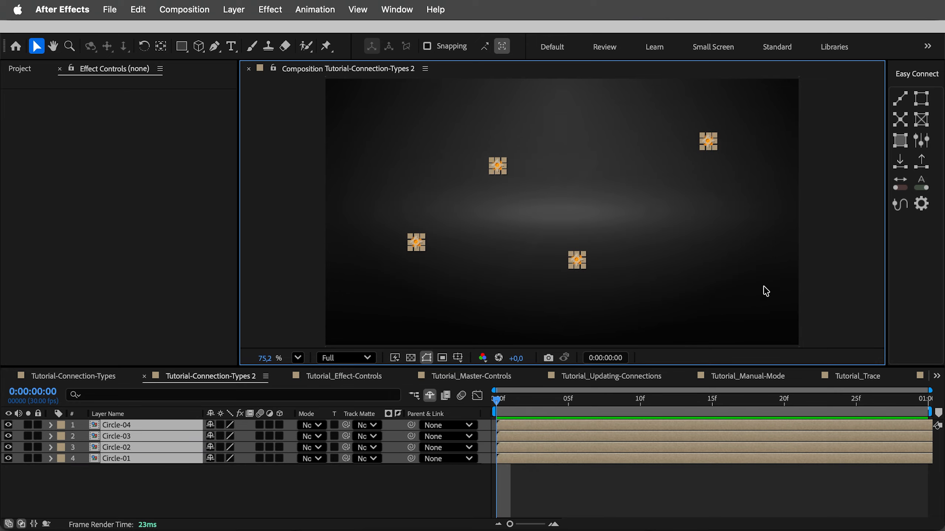
click(900, 98)
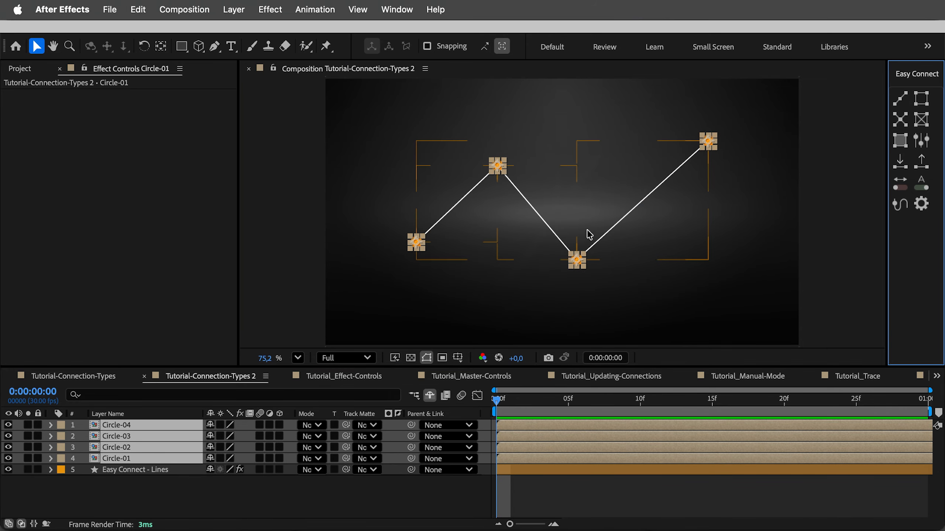
click(659, 185)
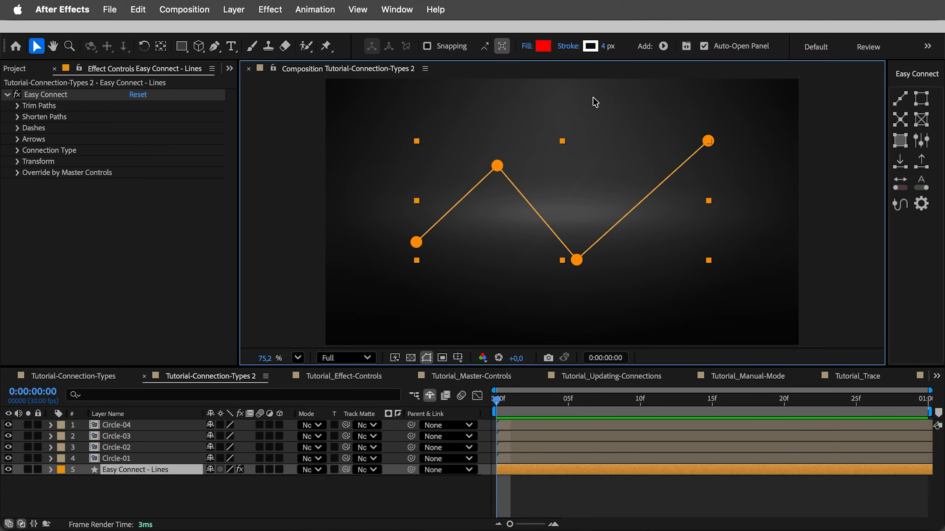
drag(603, 46, 663, 49)
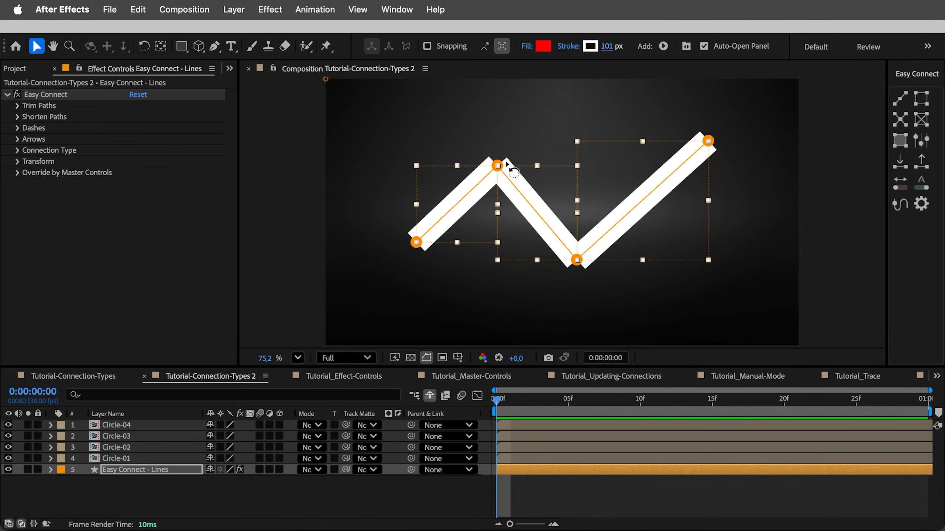
Try the Trim Paths End setting on the separate segments, and undo back to the four unconnected circles
click(16, 105)
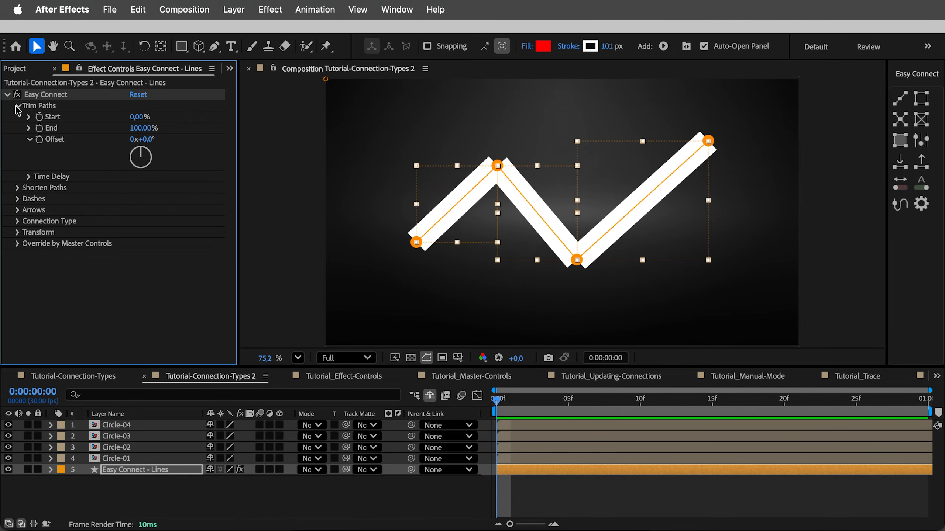
mouse_move(142, 128)
mouse_down()
mouse_move(85, 133)
mouse_move(149, 126)
mouse_up()
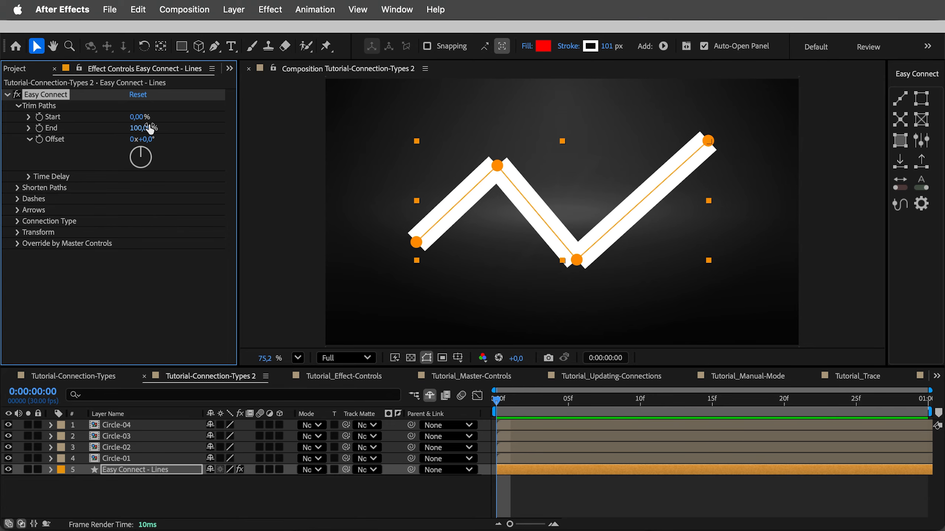
key(super+z)
key(super+z)
key(super+z)
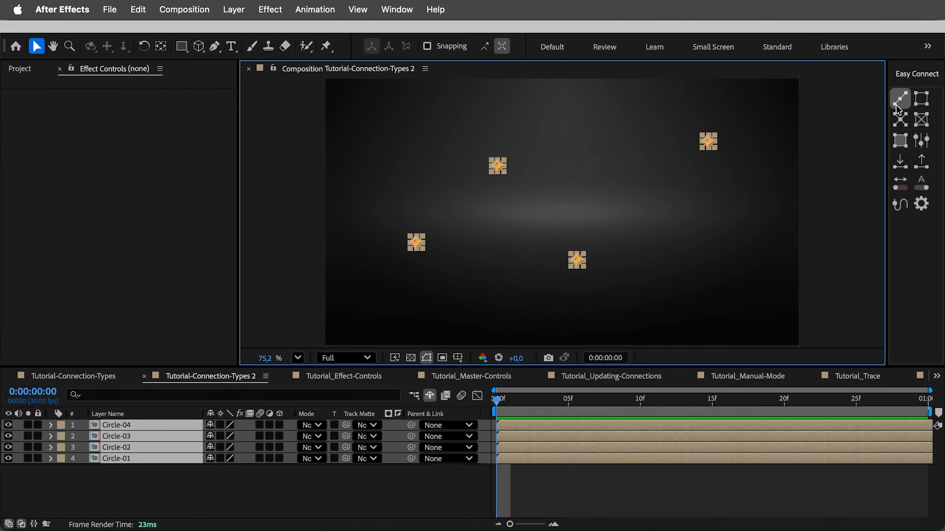
Connect the four selected circles with a Line in MultiLine mode and set its stroke width to 122 px
click(898, 104)
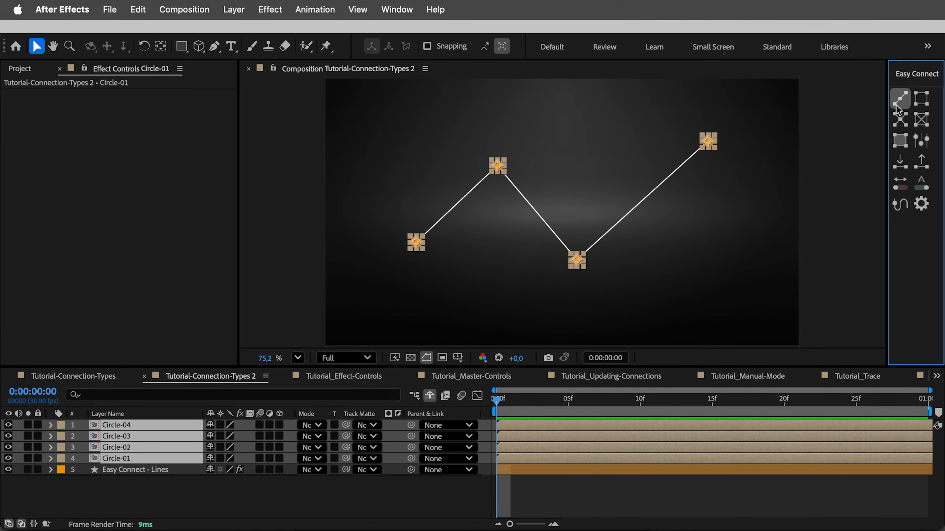
click(657, 188)
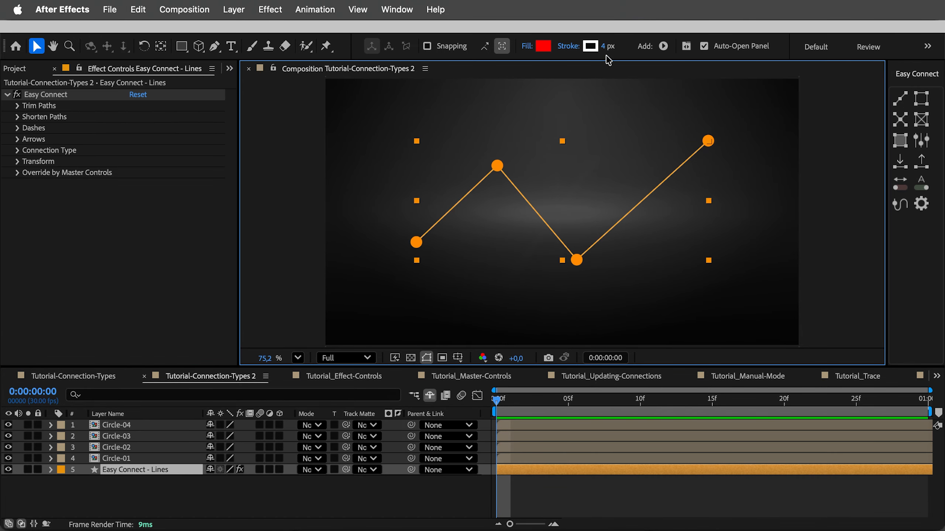
drag(604, 46, 685, 46)
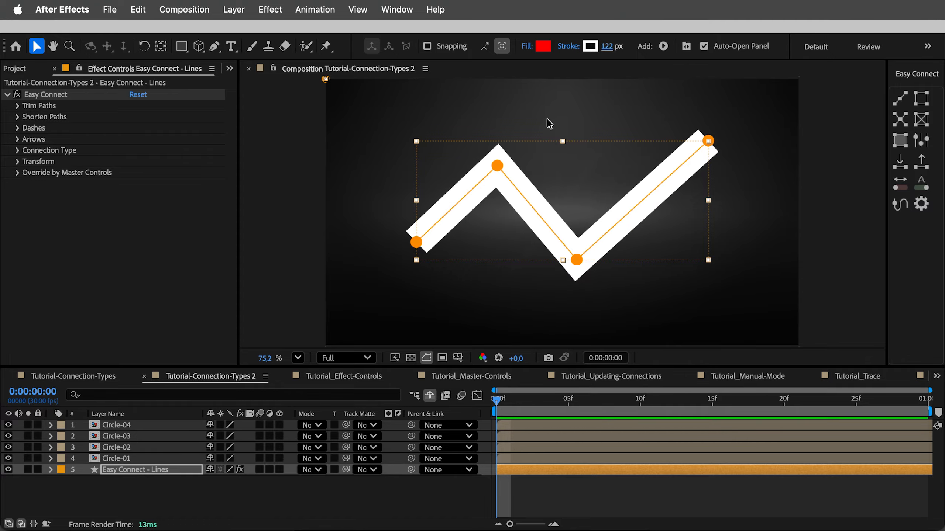
Try the Trim Paths End setting on the continuous line, and remove the connection between the four circles
click(17, 106)
mouse_move(140, 128)
mouse_down()
mouse_move(119, 128)
mouse_move(131, 126)
mouse_up()
key(Delete)
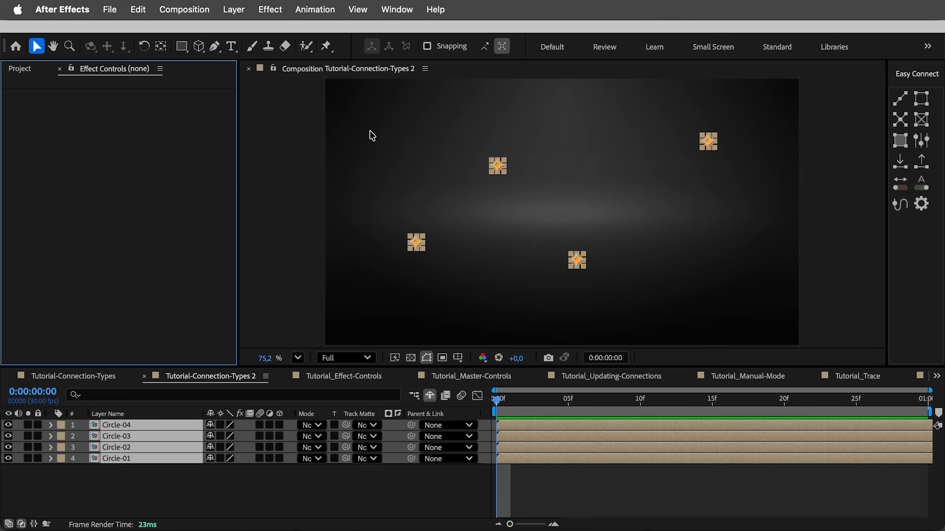
Connect the four selected circles in sequence again with Line and select the Easy Connect - Lines layer
click(903, 104)
click(659, 188)
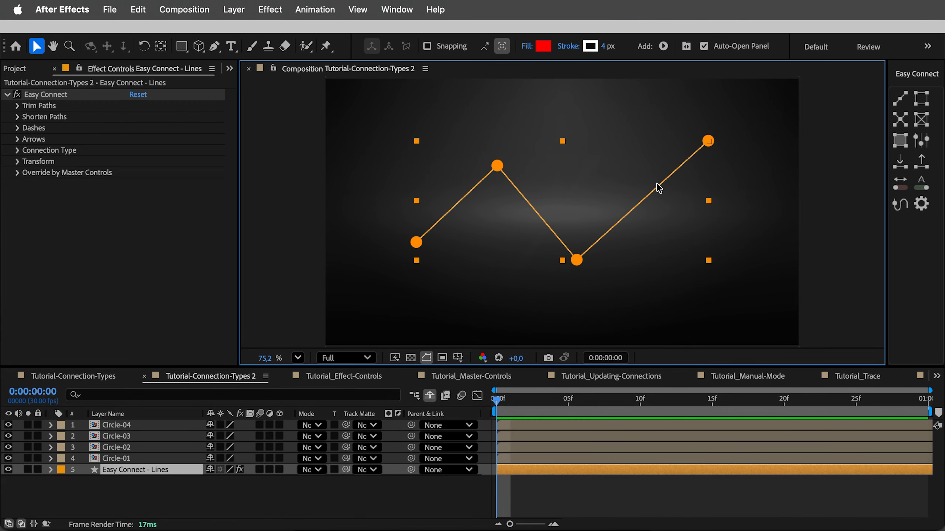
Try the Trim Paths End setting on the continuous line connecting the four circles, and deselect the layer
click(17, 106)
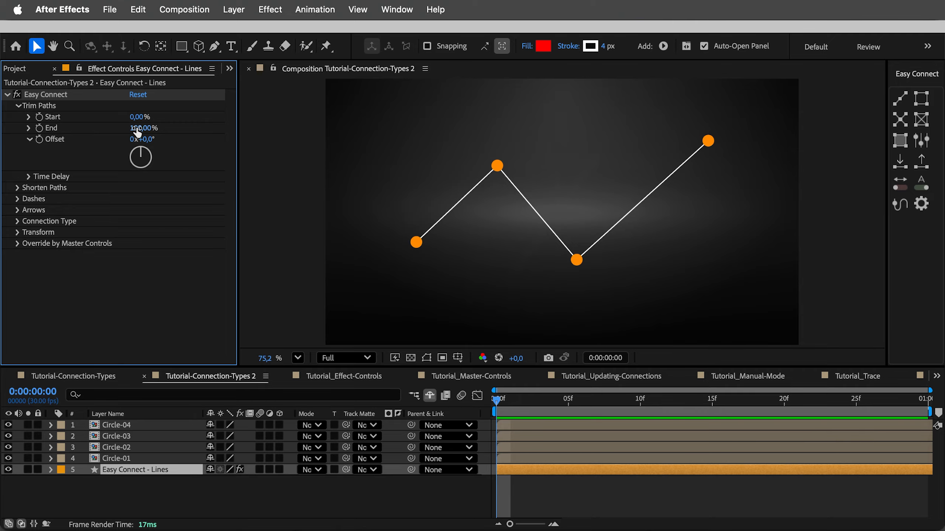
mouse_move(139, 127)
mouse_down()
mouse_move(59, 129)
mouse_move(139, 129)
mouse_up()
click(309, 187)
Duplicate the Circle-02 layer twice and place the two copies above the zigzag line
click(494, 168)
key(super+d)
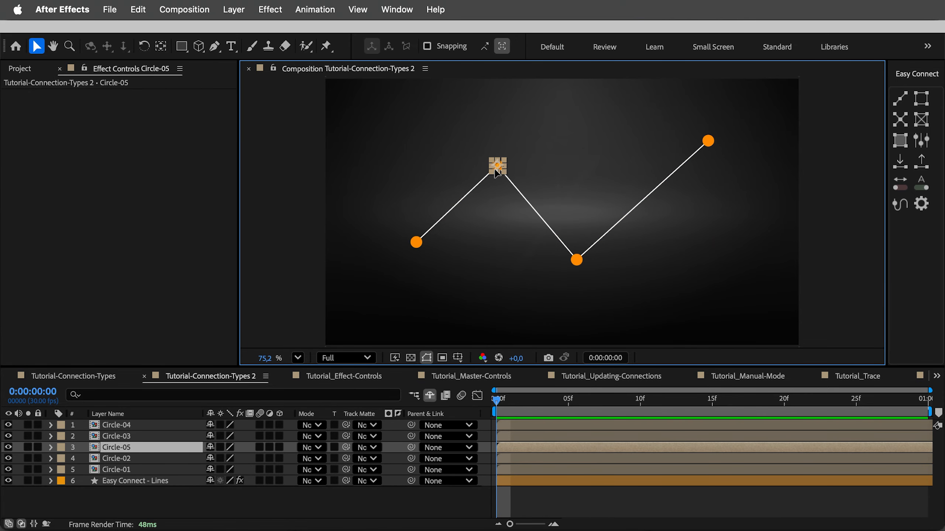
drag(494, 168, 623, 129)
key(super+d)
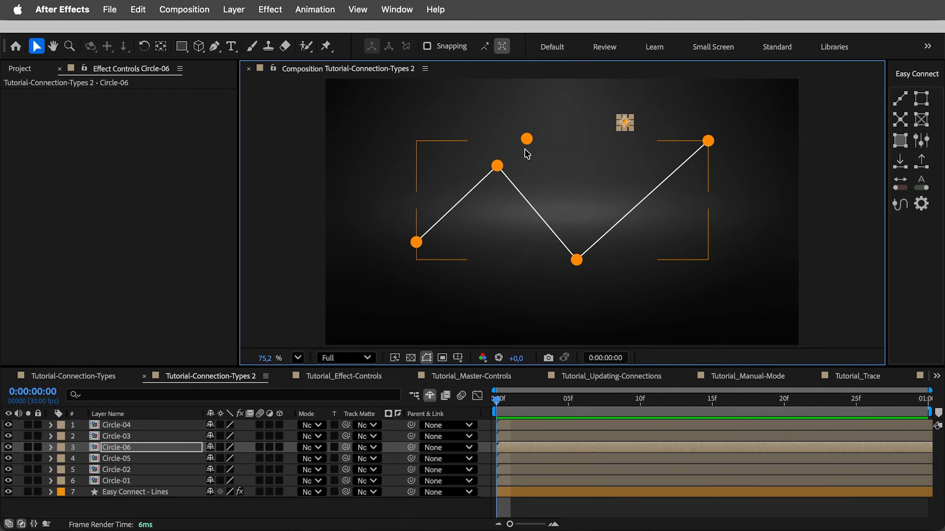
Select both duplicated circles and connect them with a Line
shift+click(529, 145)
click(901, 100)
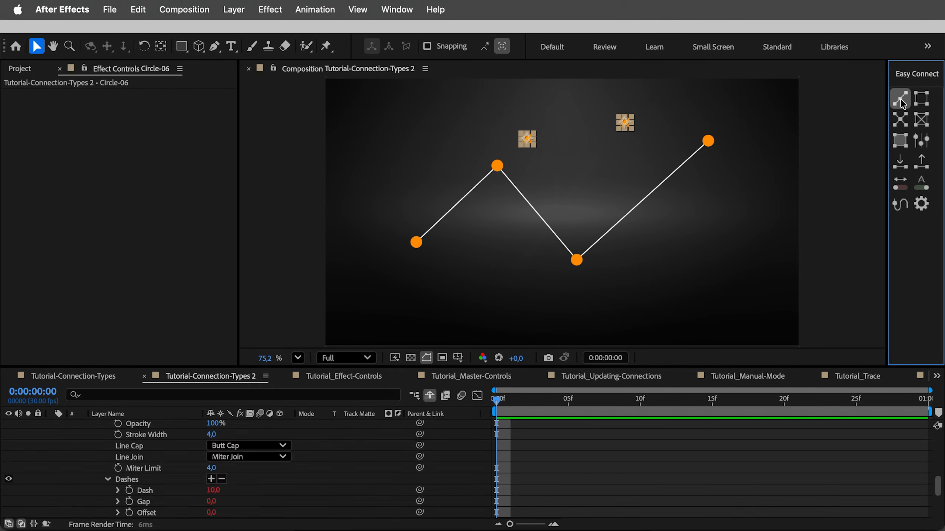
click(837, 115)
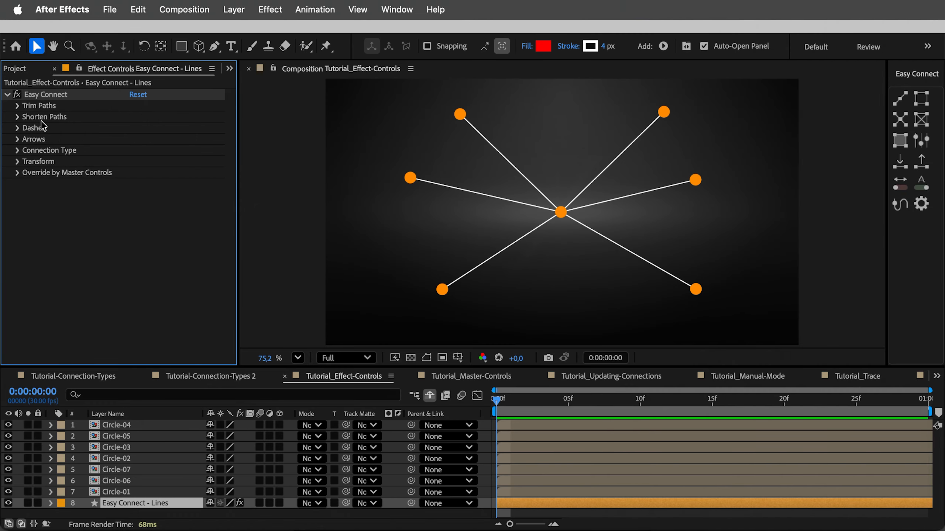
Set the Trim Paths End of the radiating connections in Tutorial_Effect-Controls to 45%
click(17, 106)
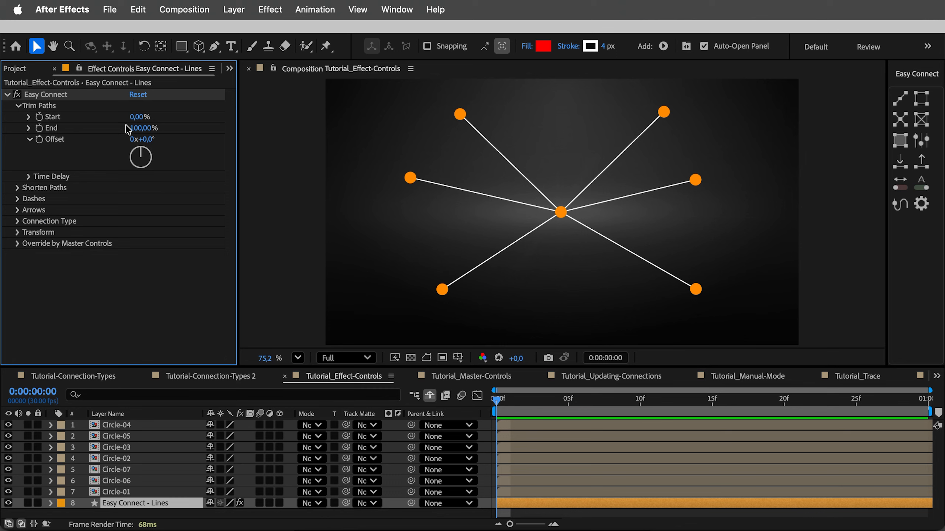
drag(135, 127, 308, 133)
key(super+z)
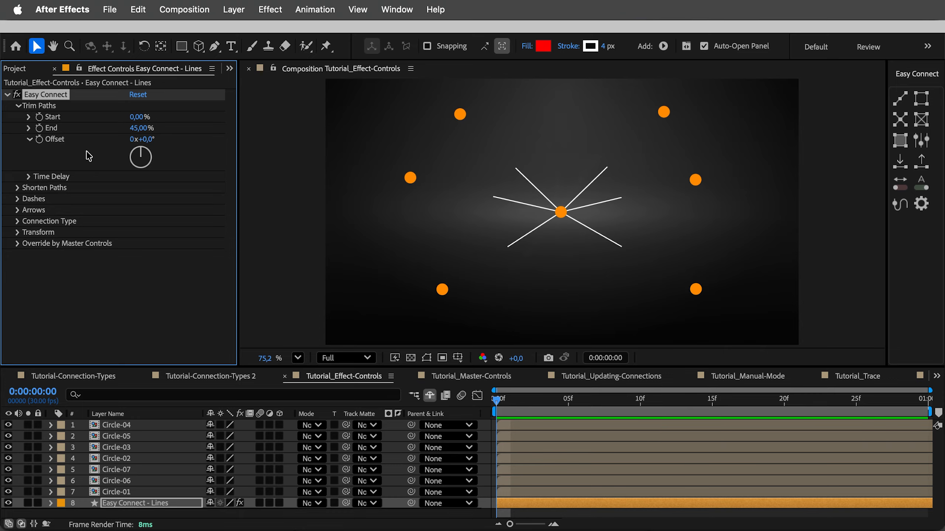
Set the Time Delay of the trimmed paths to 4 frames
click(30, 177)
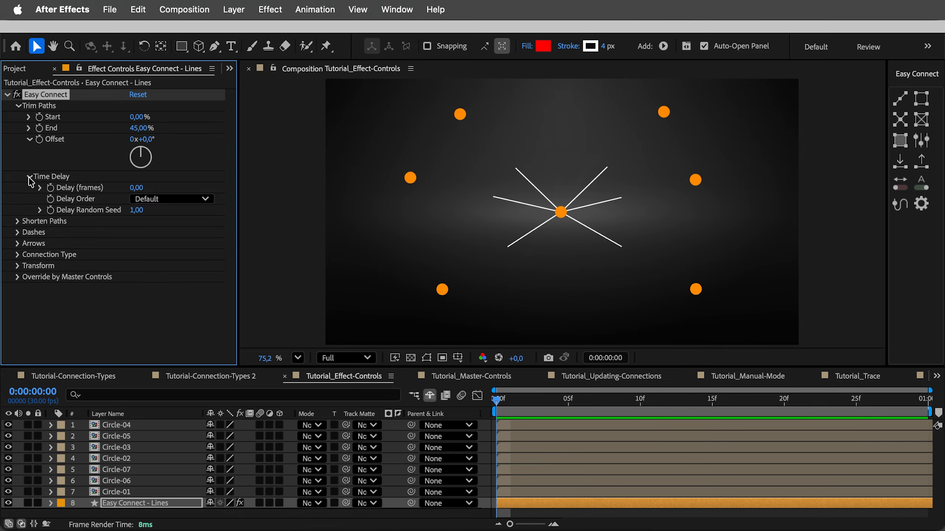
click(137, 188)
text(4)
click(166, 188)
Keyframe Trim Paths End from 0% at frame 0 to 100% at frame 9 and scrub through the staggered animation
drag(138, 129, 77, 128)
click(38, 128)
click(625, 398)
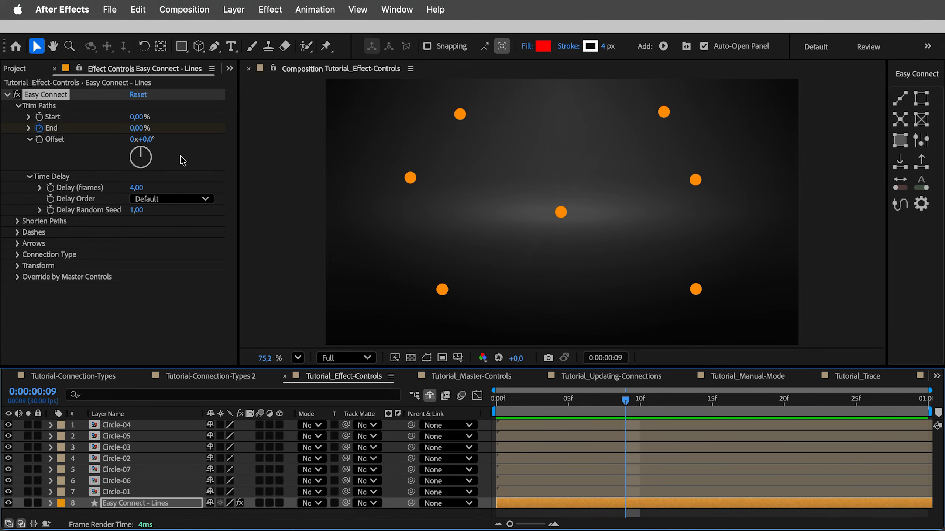
drag(139, 128, 260, 128)
drag(502, 399, 575, 393)
key(Home)
Set the Delay Order to Reversed and preview the animation
click(178, 198)
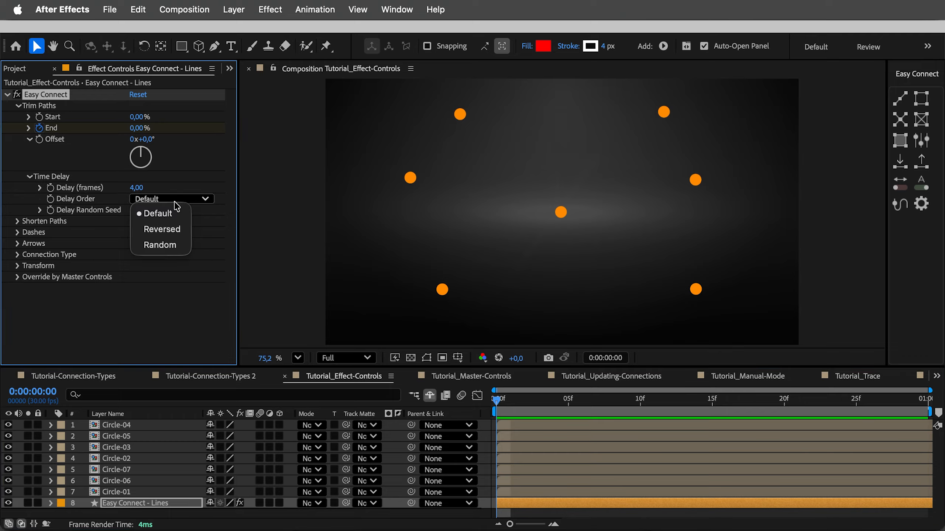
click(175, 228)
key(space)
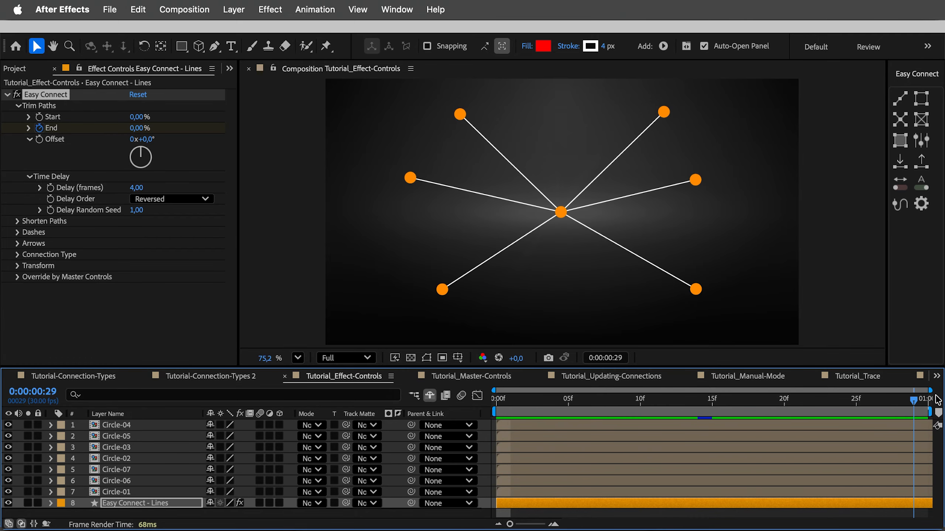
key(space)
Set the Delay Order to Random, scrub to frame 14, and set the Delay Random Seed to 2.70
click(174, 198)
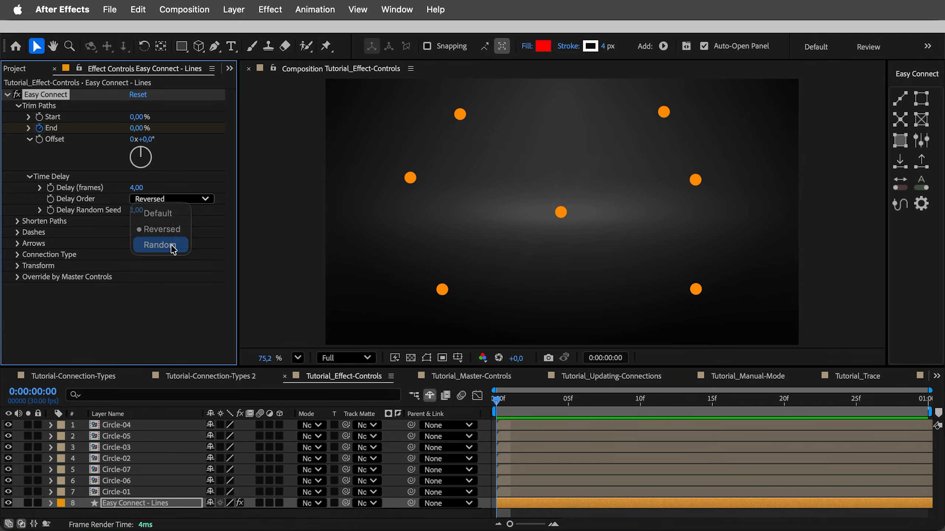
click(169, 242)
click(579, 398)
drag(579, 393, 699, 393)
drag(136, 211, 151, 218)
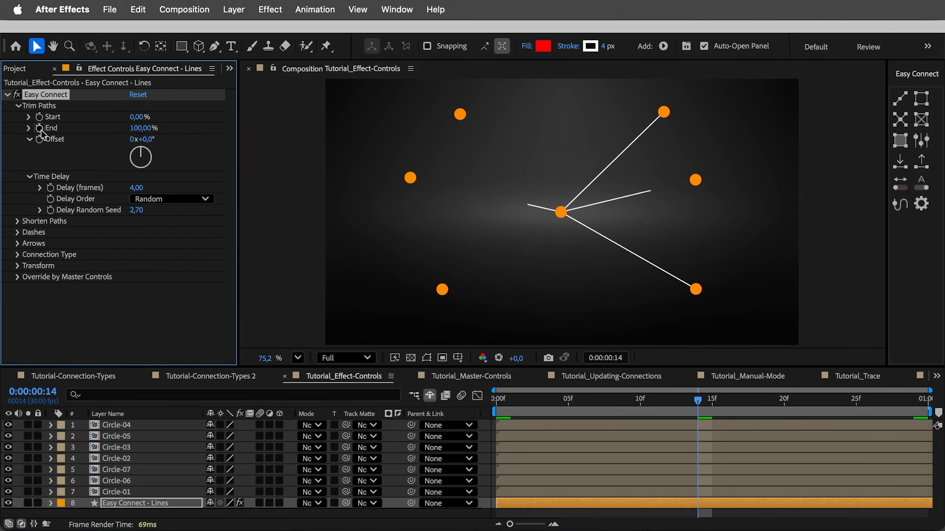
Reset the Easy Connect effect, and set Trim Paths Start to 10% and End to 90%
click(138, 95)
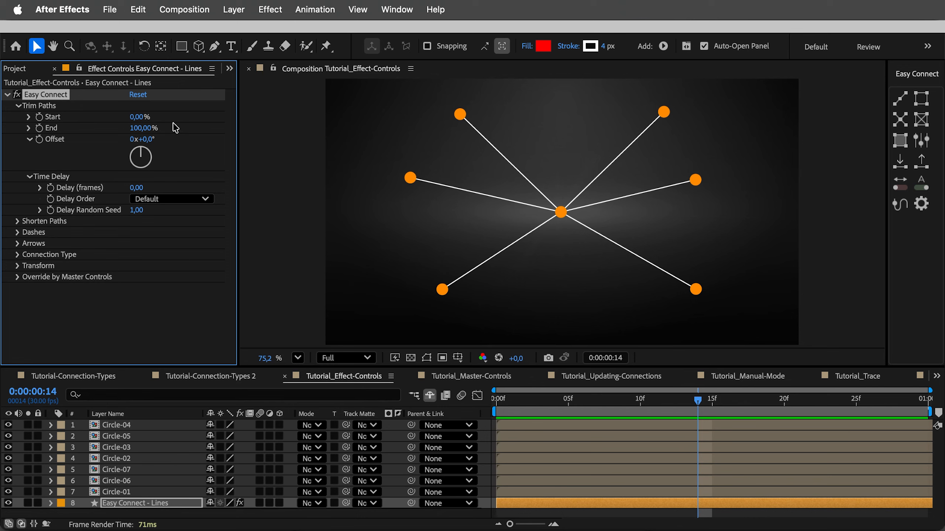
click(135, 117)
key(Return)
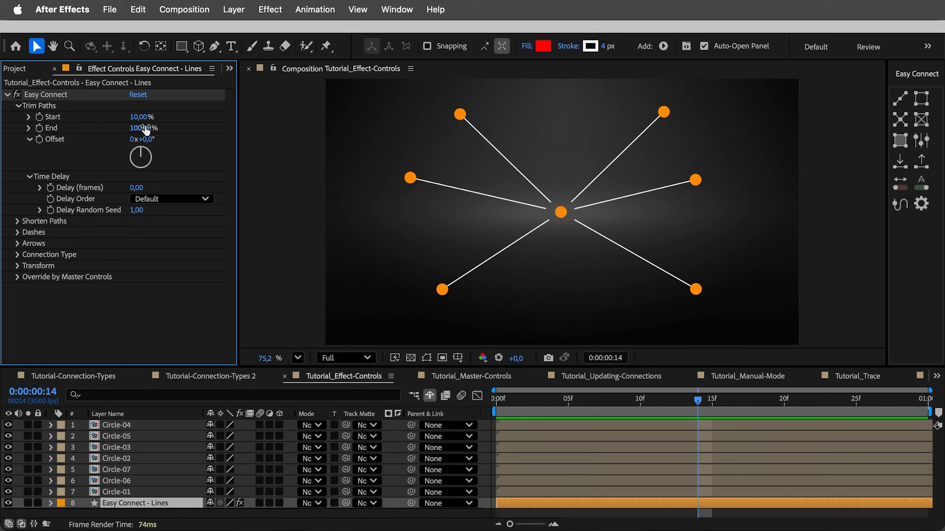
click(144, 128)
text(90)
key(Return)
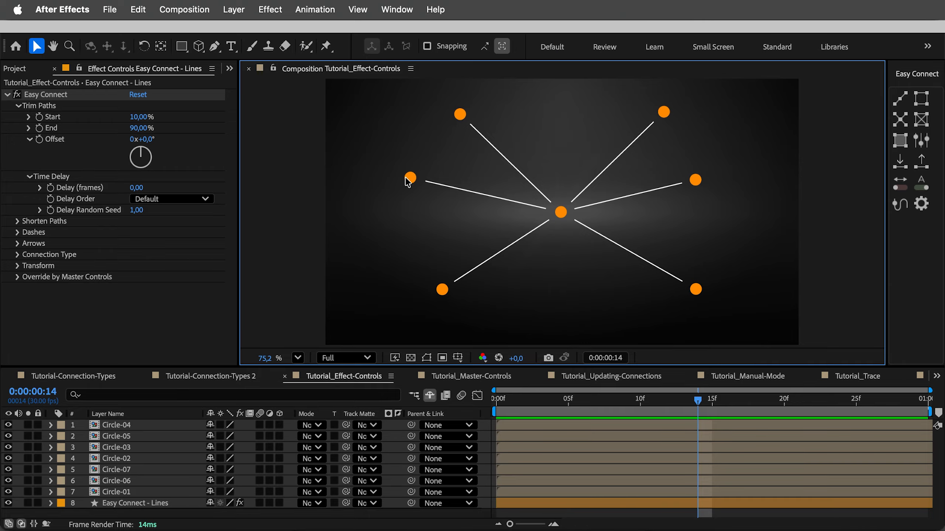
Try moving Circle-04 toward the central circle, and undo the move together with the Trim Paths Start and End changes
drag(401, 179, 440, 187)
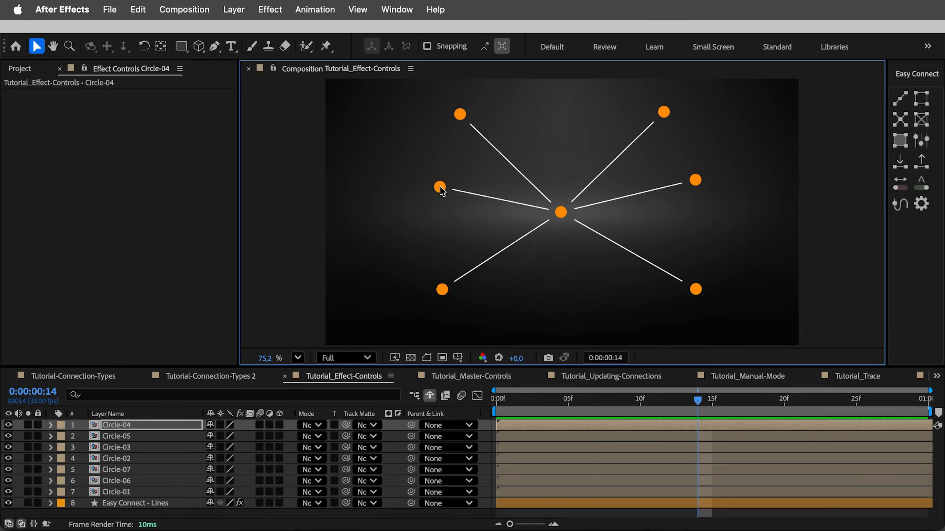
key(super+z)
key(super+z)
key(super+z)
Set both Shorten Start and Shorten End of the connection paths to 55
click(17, 106)
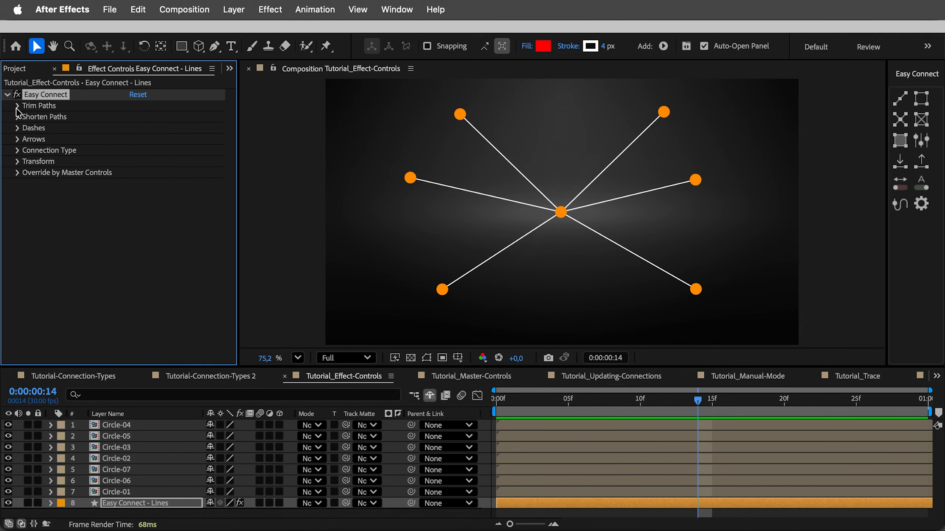
click(17, 117)
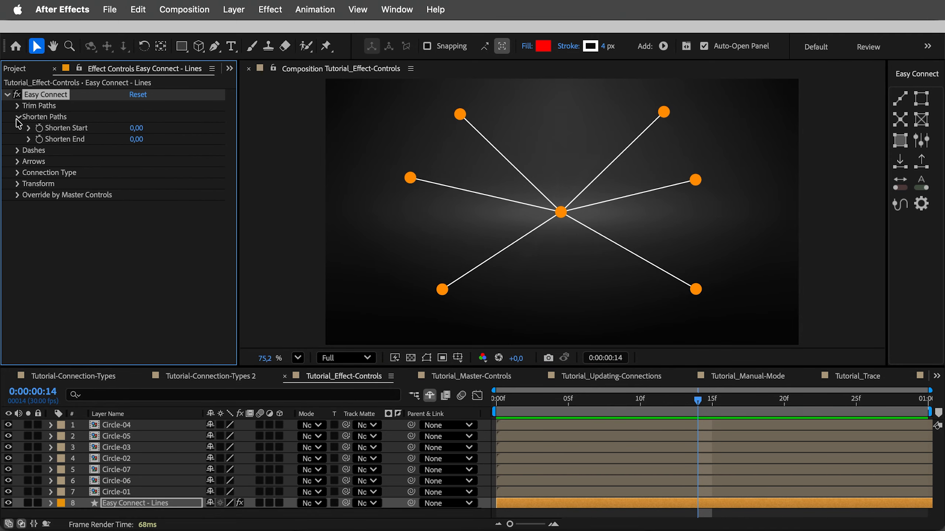
click(137, 128)
text(55)
key(Tab)
text(55)
key(Return)
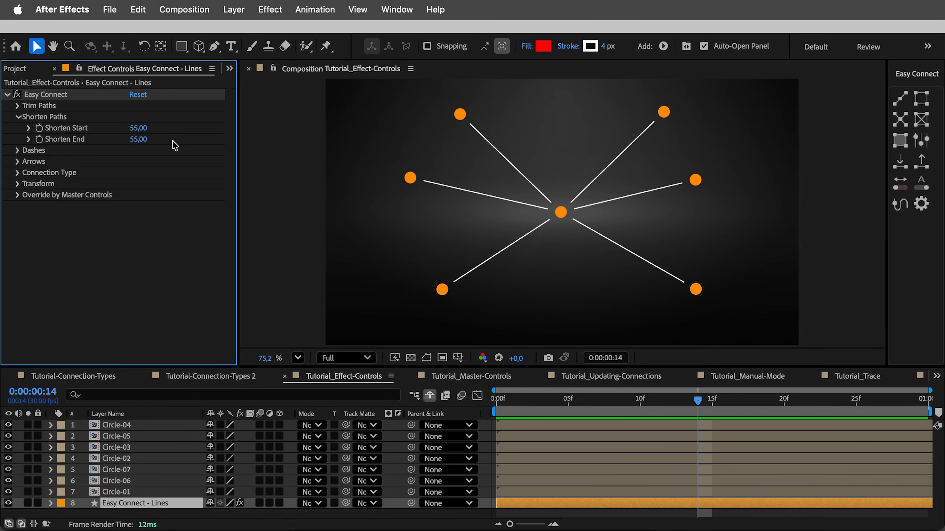
Move Circle-04 slightly inward and down, and reselect the Easy Connect - Lines layer
drag(410, 178, 424, 191)
key(Return)
click(117, 504)
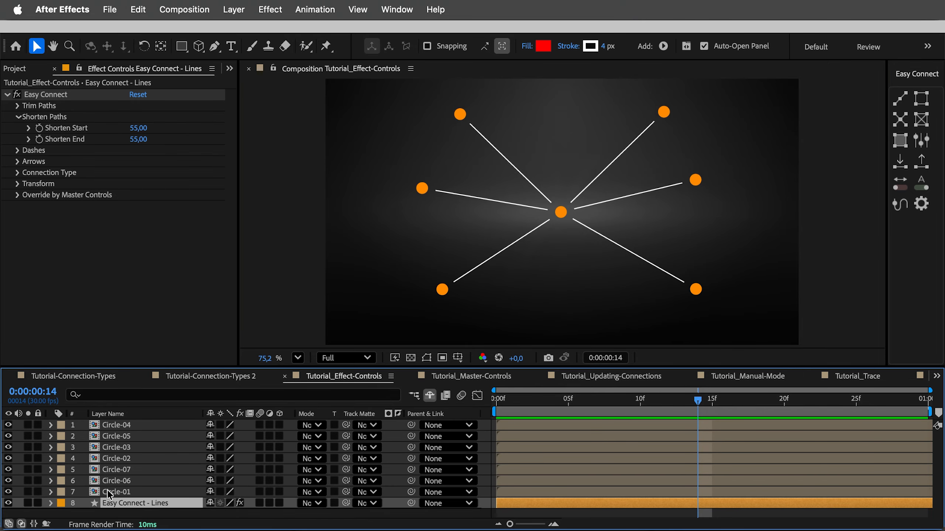
Try dashed connections with Dash 67, Gap 74 and Dash Offset -32, and turn the dashes off again
click(18, 118)
click(17, 129)
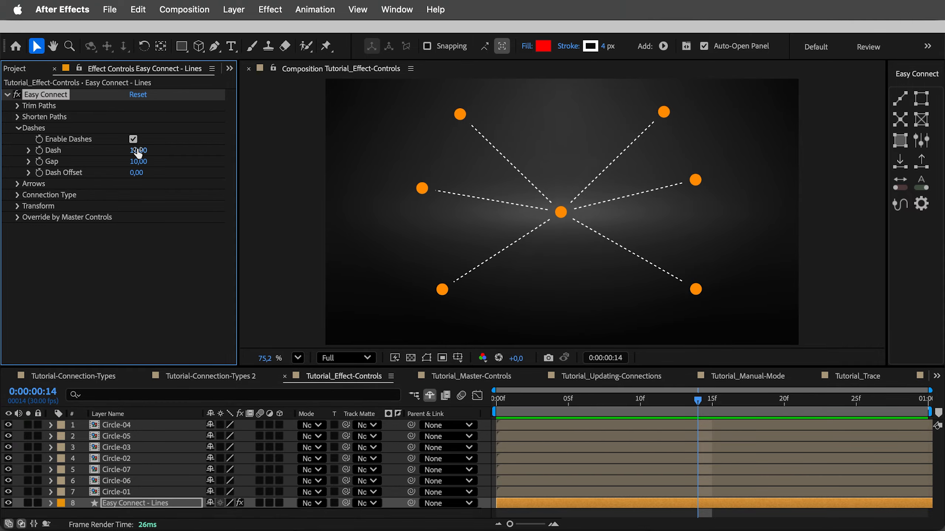
drag(139, 151, 179, 156)
mouse_move(146, 172)
mouse_down()
mouse_move(245, 170)
mouse_move(128, 171)
mouse_up()
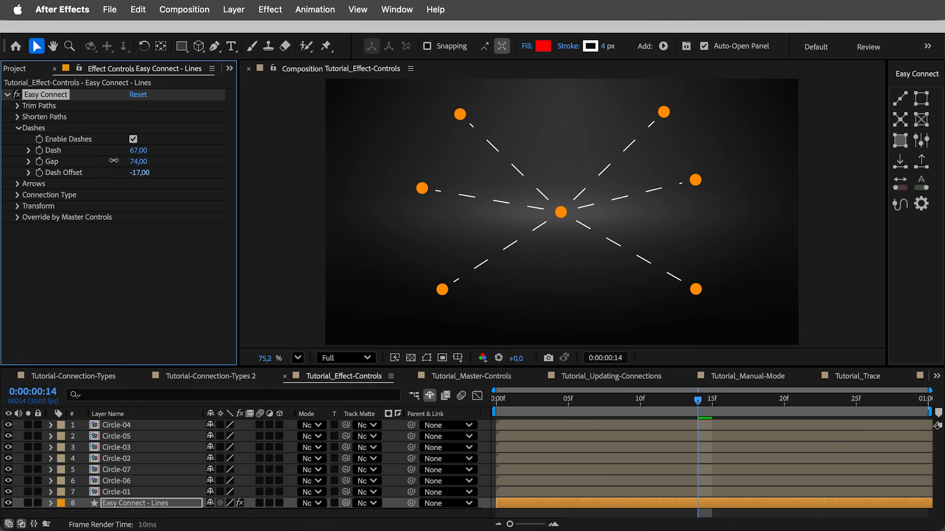
click(133, 139)
click(18, 128)
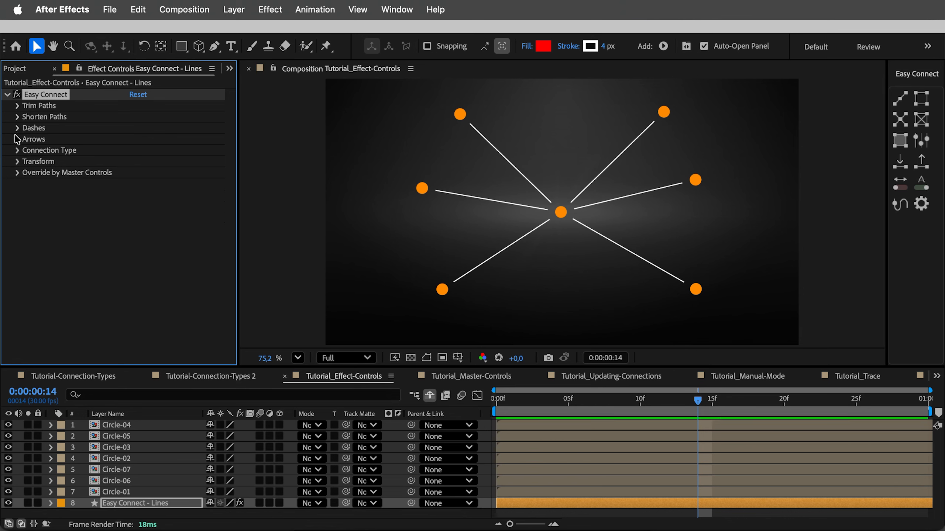
Enable the arrow head for the connections and turn on arrow visibility in Easy Connect
click(17, 140)
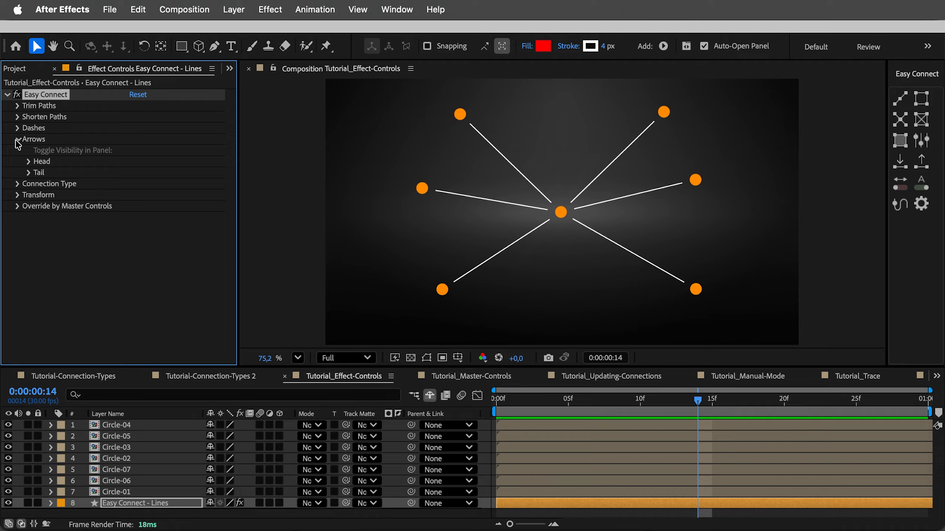
click(29, 163)
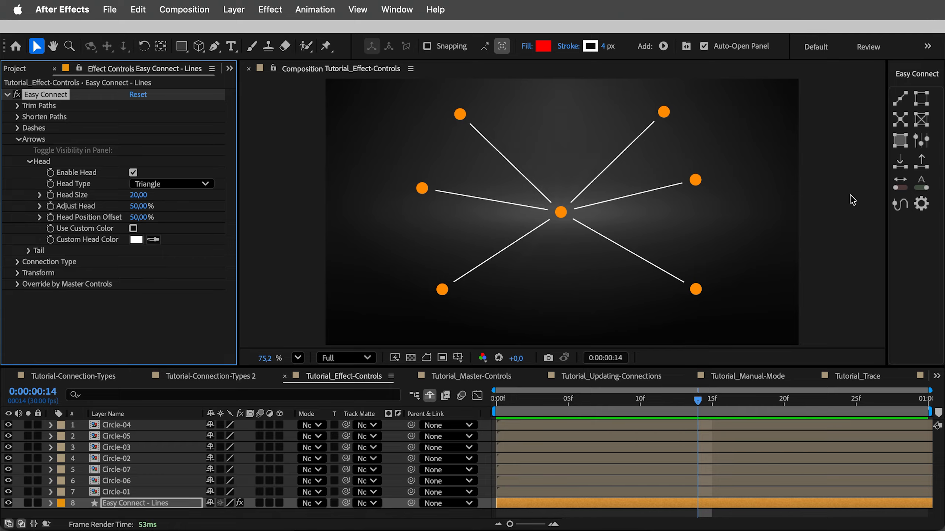
click(904, 191)
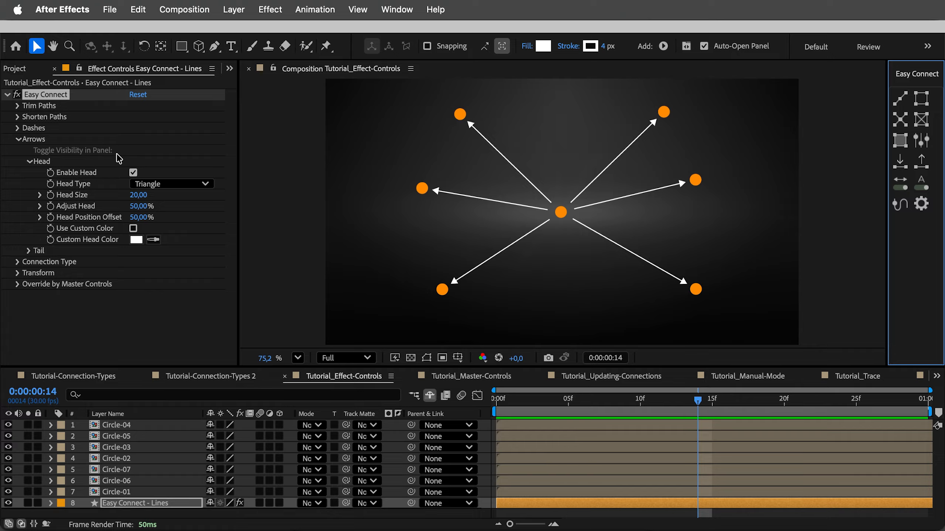
Try the Open, Stealth, Circle and Rectangle head types on the connection arrows
click(168, 183)
click(172, 214)
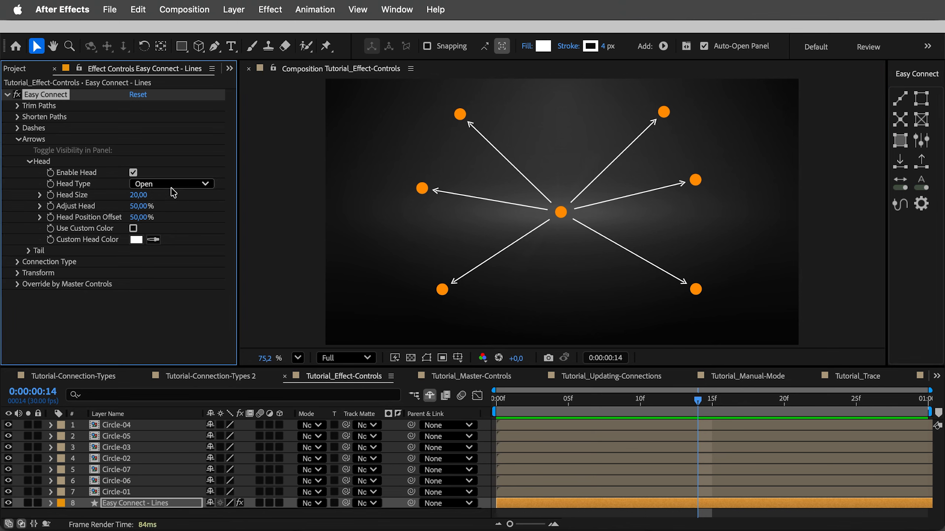
click(172, 186)
click(171, 230)
click(171, 188)
click(171, 246)
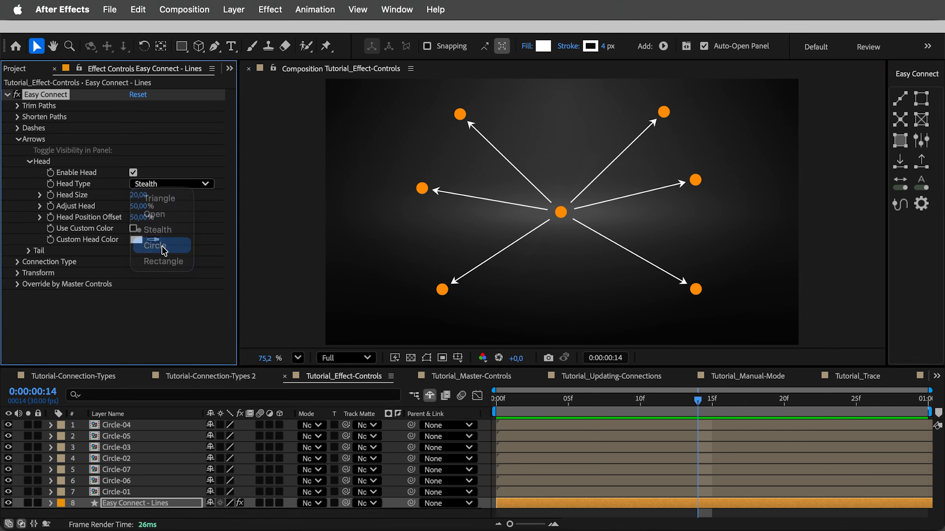
click(172, 188)
click(167, 261)
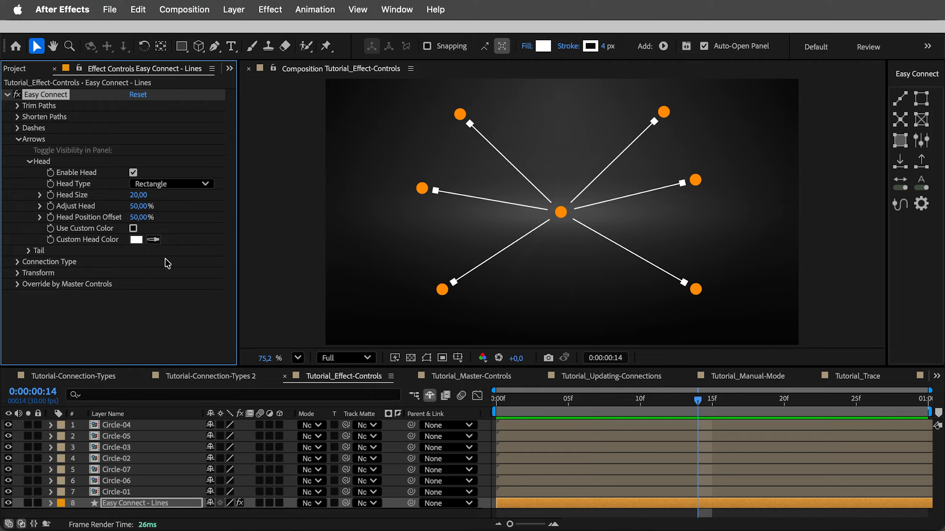
Set the arrow Head Type to Stealth with Head Size 65, Adjust Head 43% and Head Position Offset 0%
click(168, 186)
click(168, 230)
drag(137, 198, 112, 217)
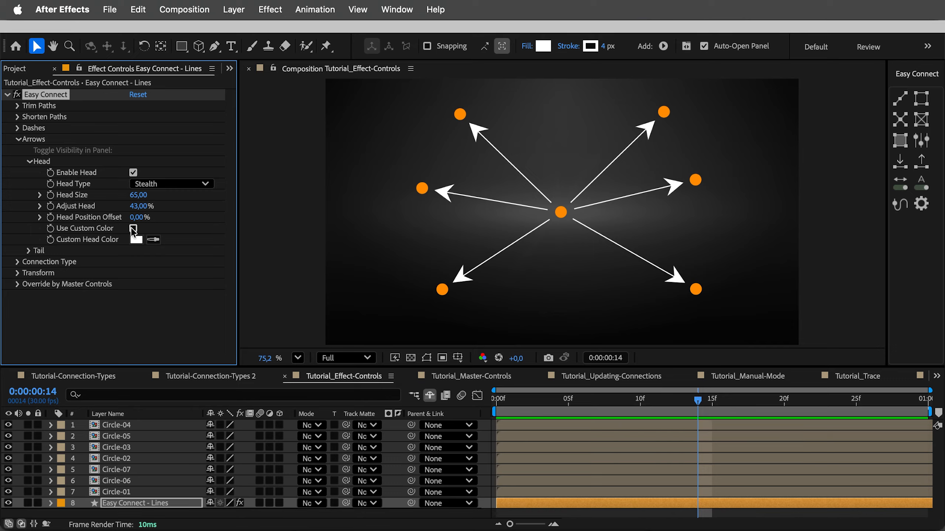
Enable a custom color for the arrow heads and set it to orange-red
click(133, 228)
click(137, 240)
click(488, 232)
drag(508, 396, 508, 389)
click(602, 234)
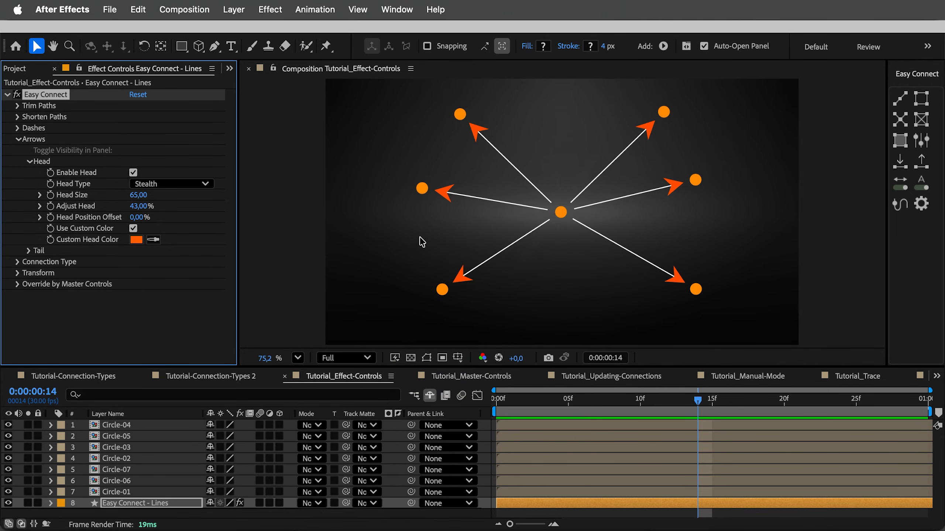
Expand the arrow Tail settings, and change the connection type of the lines to S-Curve
click(29, 251)
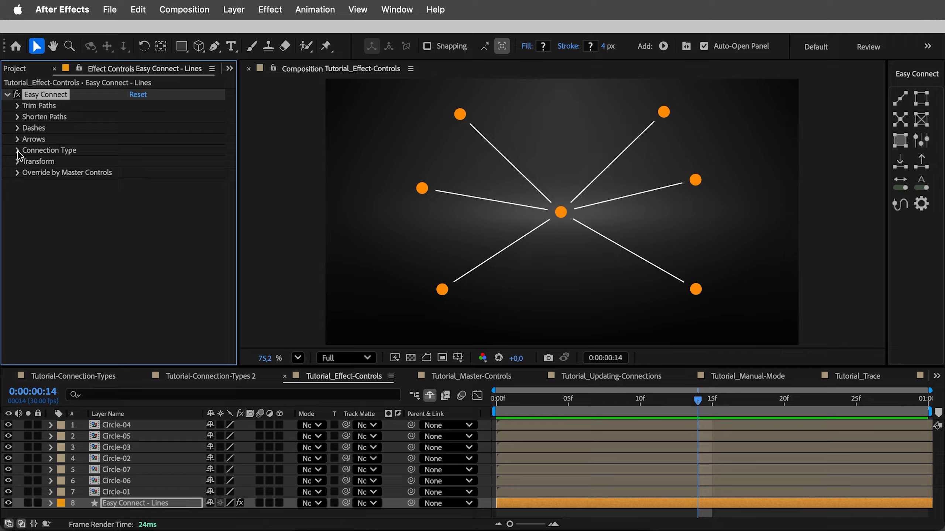
click(17, 150)
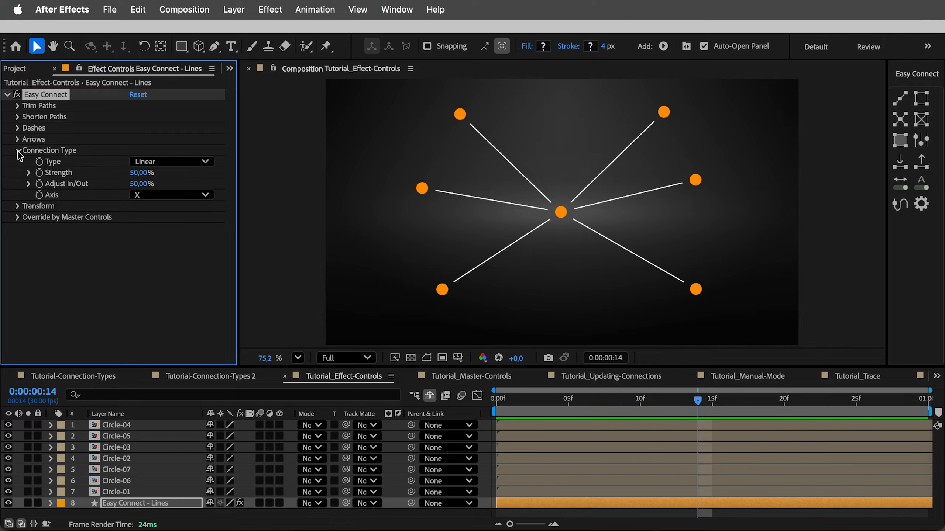
click(170, 161)
click(185, 191)
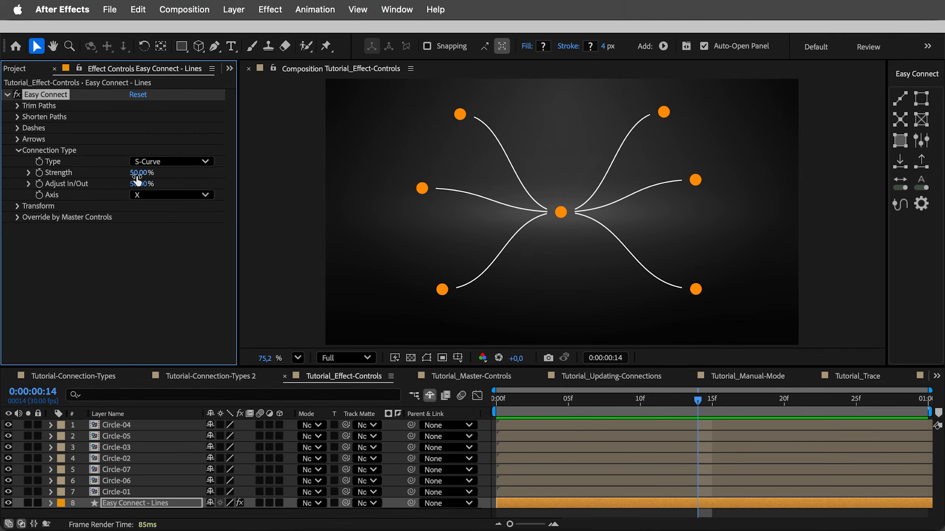
Try a different S-Curve strength and the Curve type, and set the lines' connection type to Angle
drag(142, 172, 99, 179)
key(super+z)
click(157, 162)
click(159, 207)
click(167, 161)
click(156, 223)
click(167, 161)
click(154, 238)
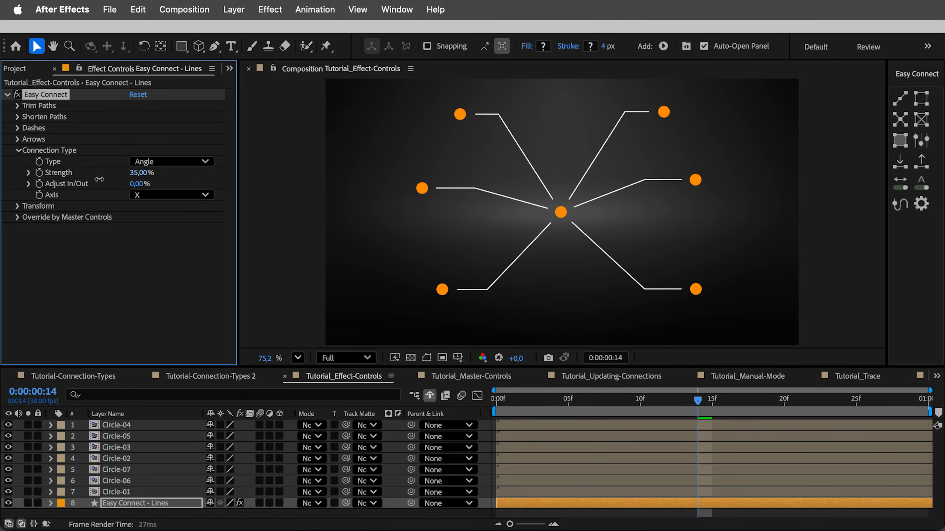
Try the Y axis, set the connection Axis to Auto Flip, and move Circle-07 slightly outward
click(172, 197)
click(167, 225)
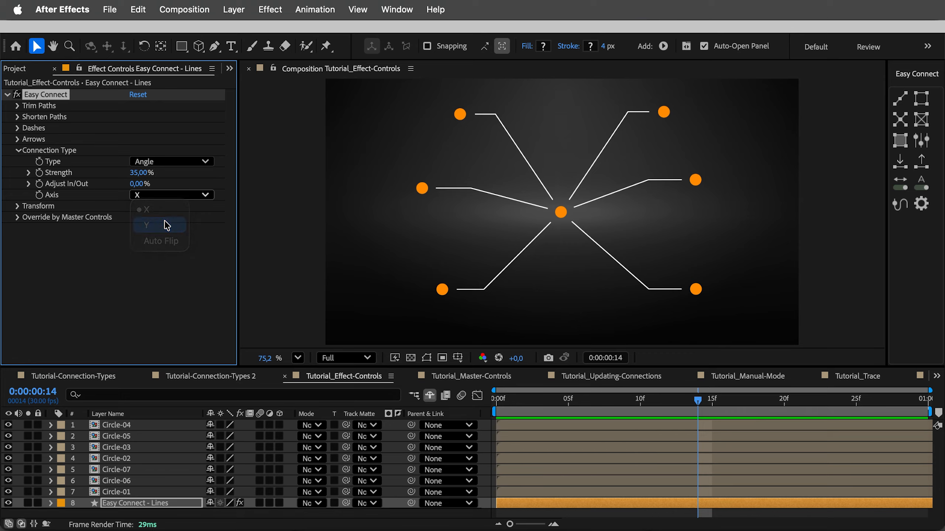
click(168, 195)
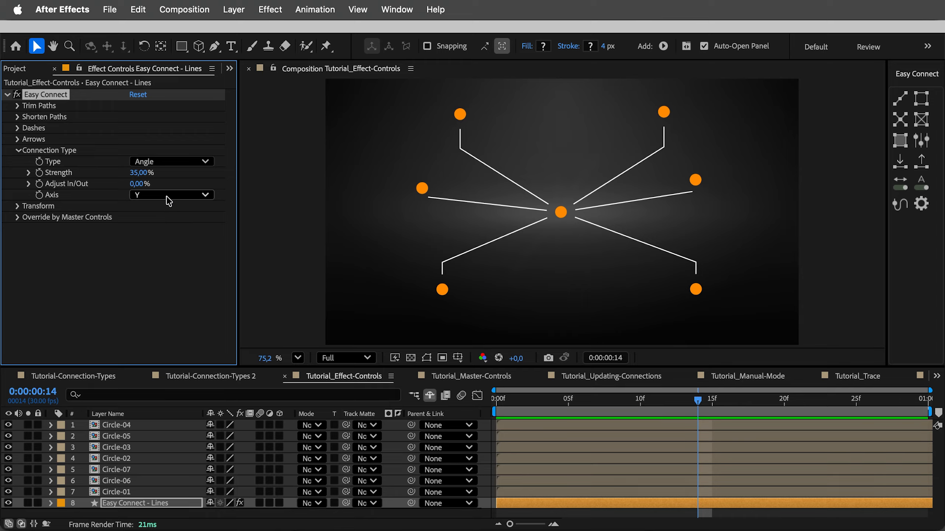
click(162, 244)
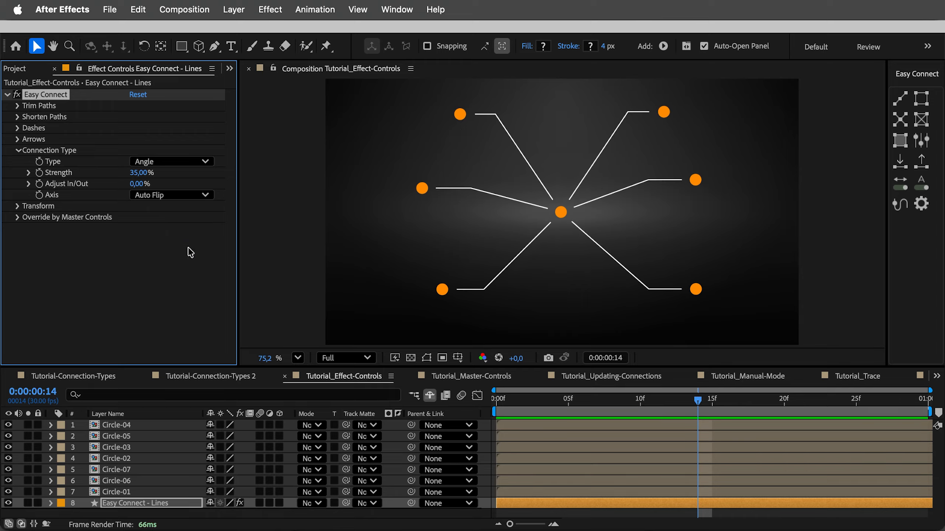
click(416, 296)
drag(442, 292, 416, 305)
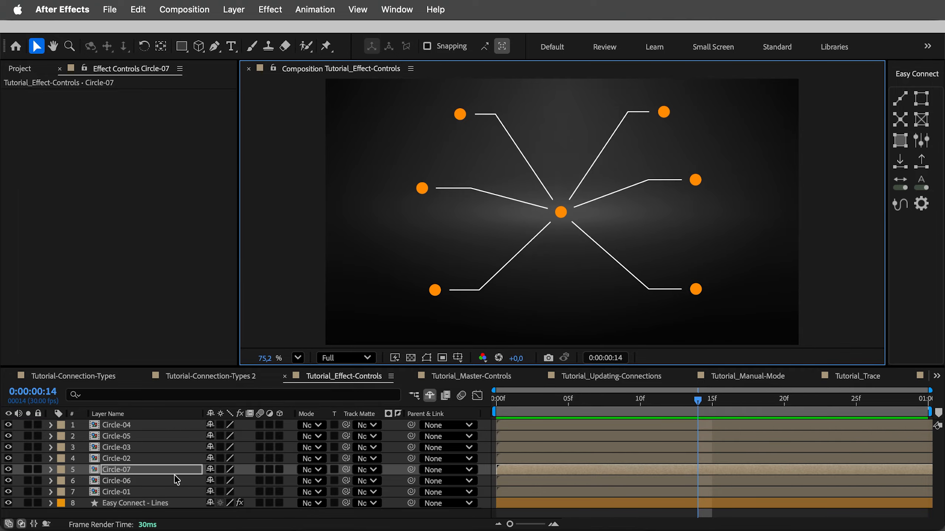
Set the Line Position Offset of the Easy Connect - Lines layer to 27
click(146, 503)
click(18, 150)
click(17, 161)
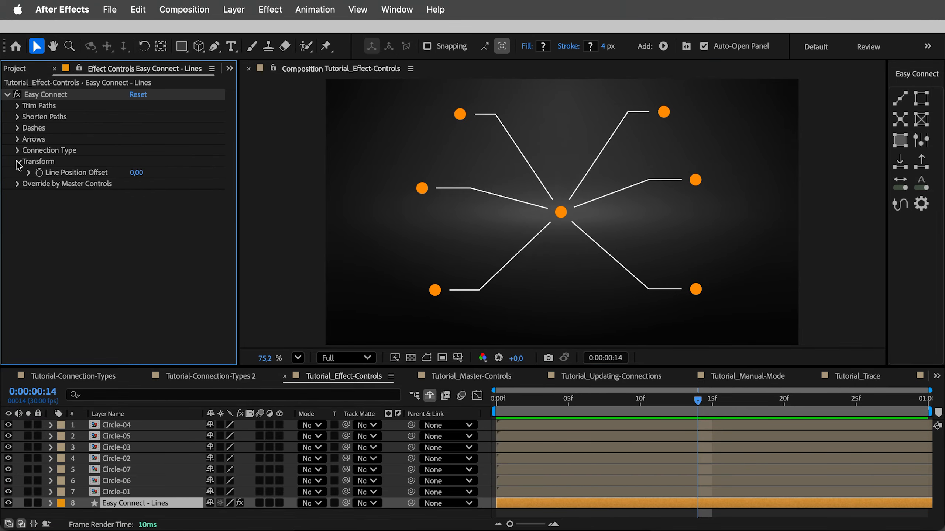
drag(139, 175, 145, 173)
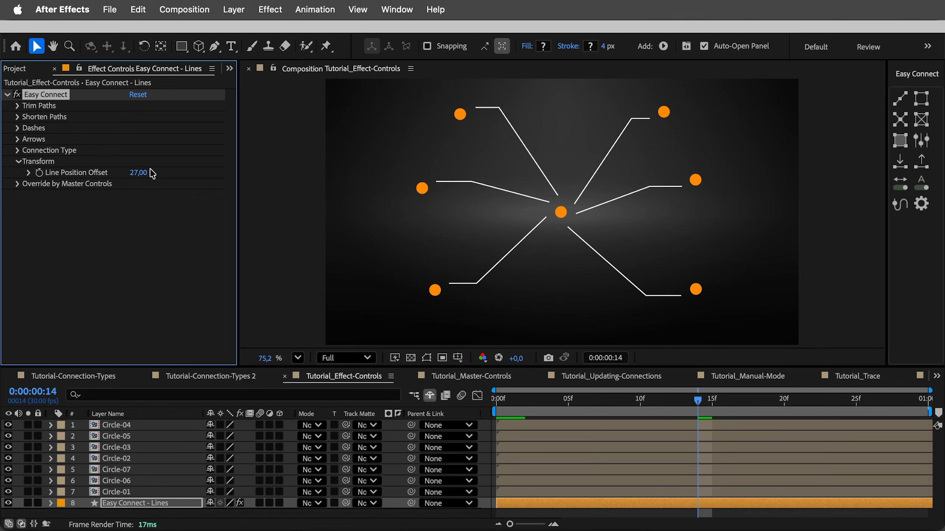
Duplicate the Easy Connect - Lines layer and set the copy's Line Position Offset to -27
click(137, 506)
key(ctrl+d)
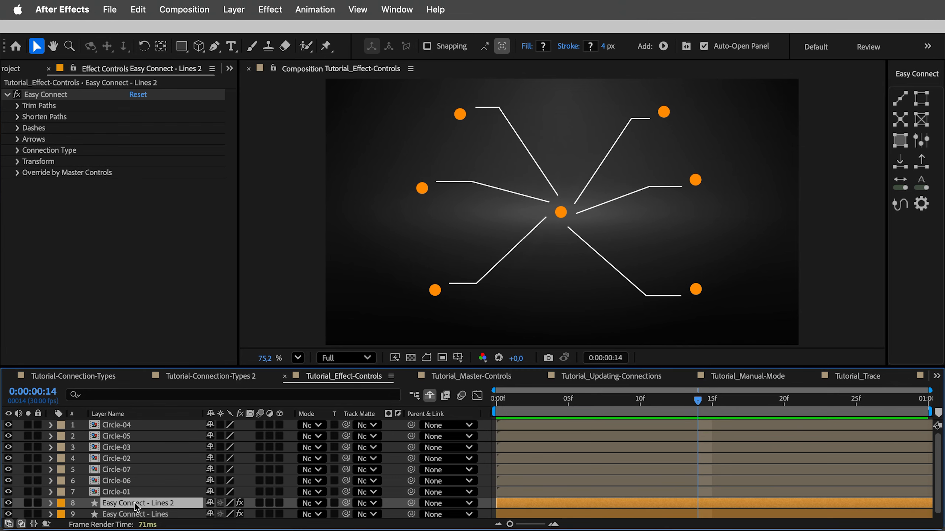
click(17, 162)
click(135, 174)
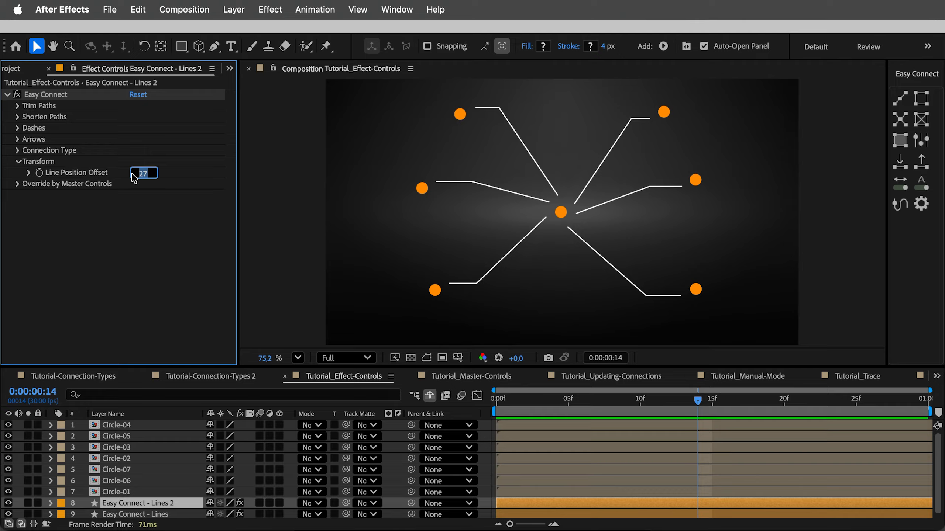
text(-27)
key(Return)
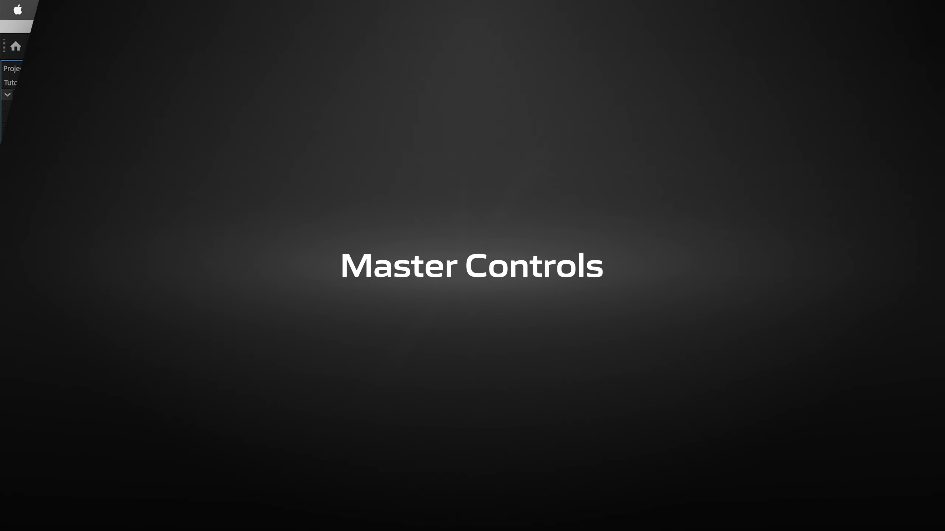
In the Tutorial_Master-Controls composition, duplicate the Easy Connect - Lines layer and enable dashes on the copy
click(147, 503)
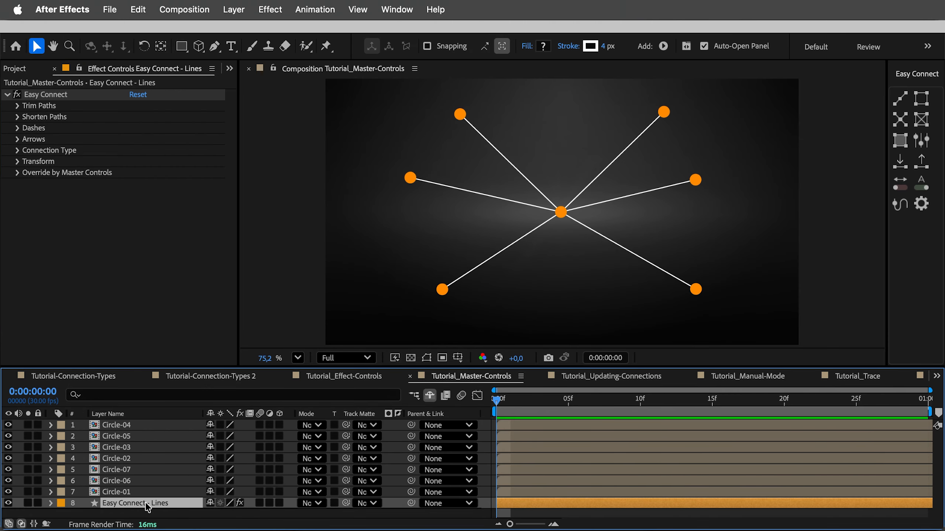
key(super+d)
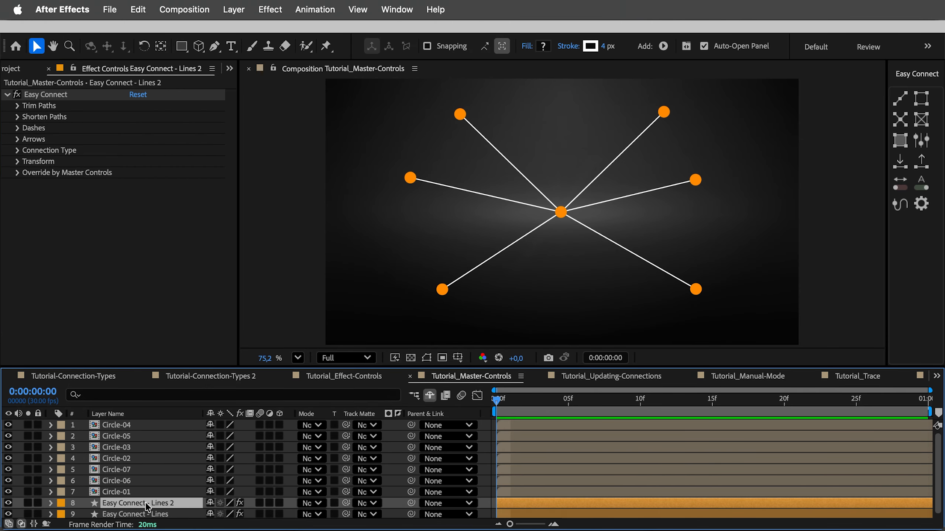
click(17, 128)
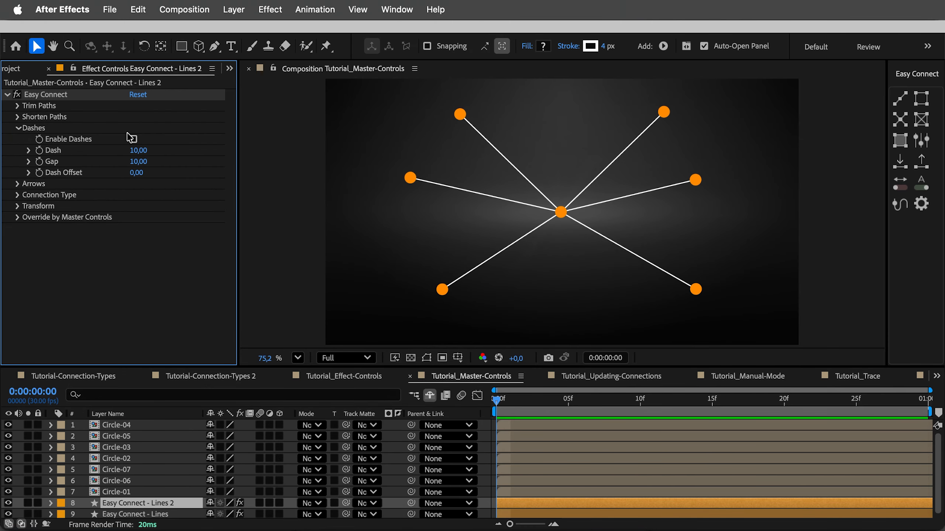
click(133, 139)
Set the original Easy Connect - Lines layer's opacity to 31% and its stroke width to 44 px
click(131, 510)
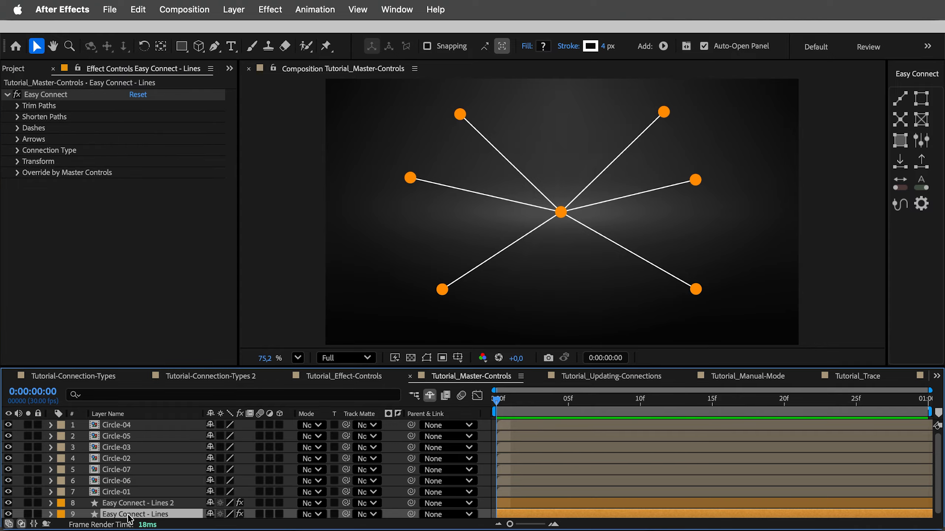
key(t)
drag(188, 515, 167, 515)
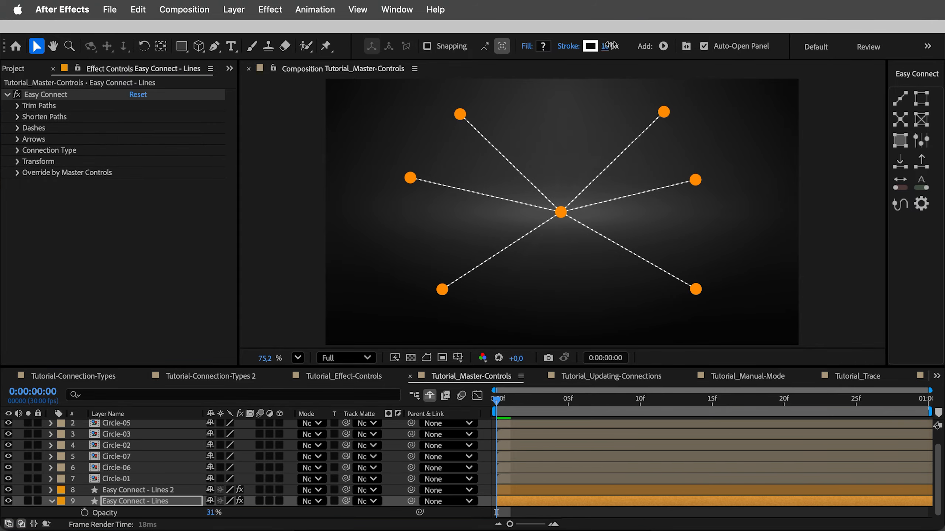
drag(604, 46, 632, 49)
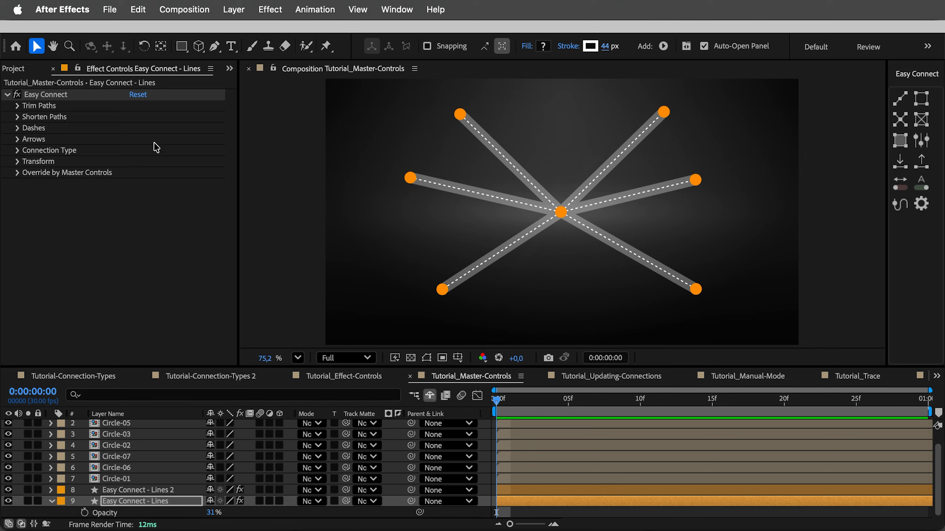
Change the connection type of the original Easy Connect - Lines layer to S-Curve
click(16, 152)
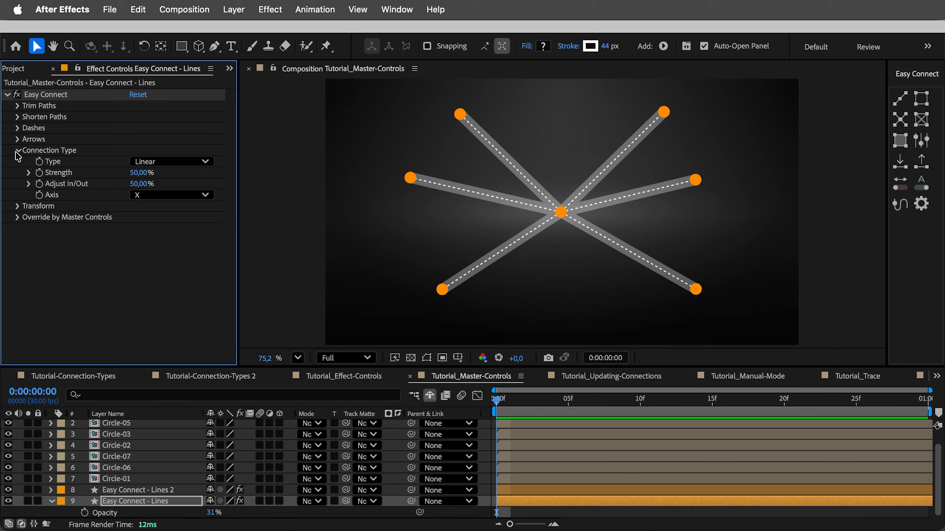
click(152, 162)
click(152, 187)
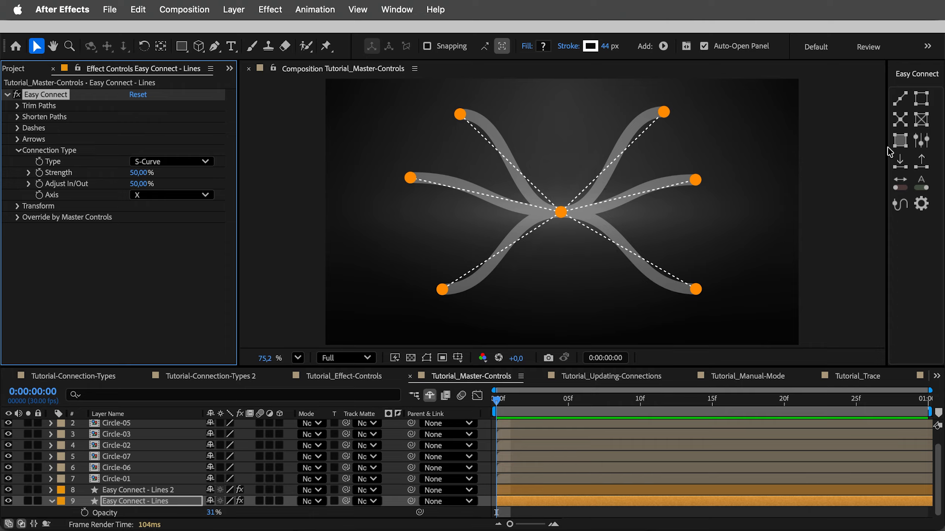
Add a Master Controls layer and set its connection type to Curve with Strength 100%
click(921, 142)
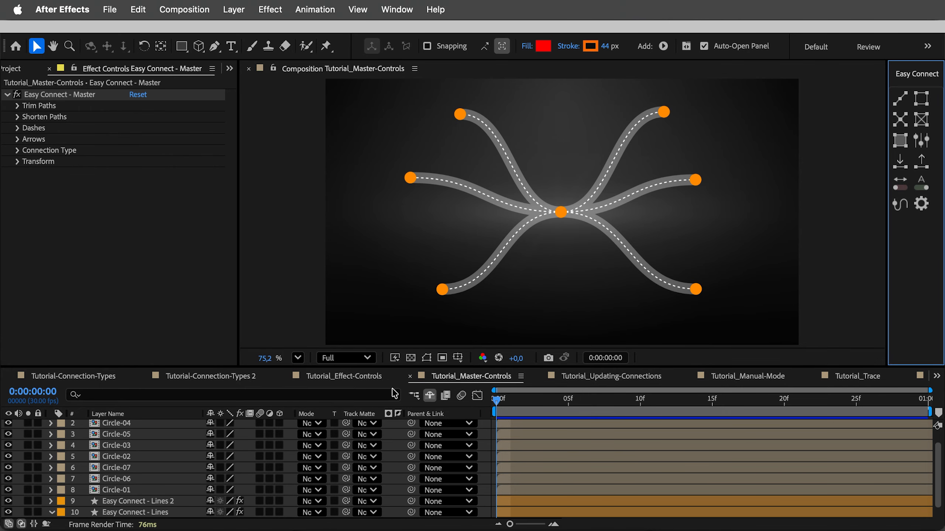
scroll(230, 438, up, 2)
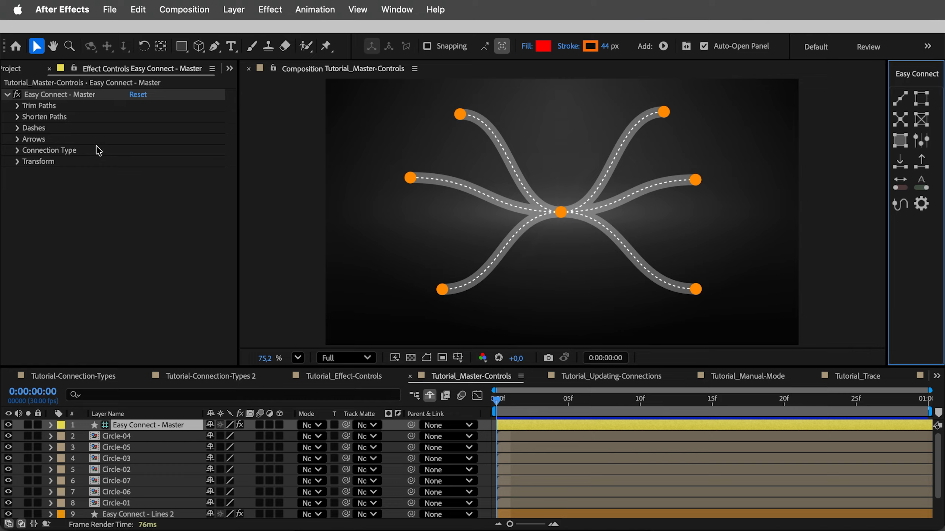
click(17, 150)
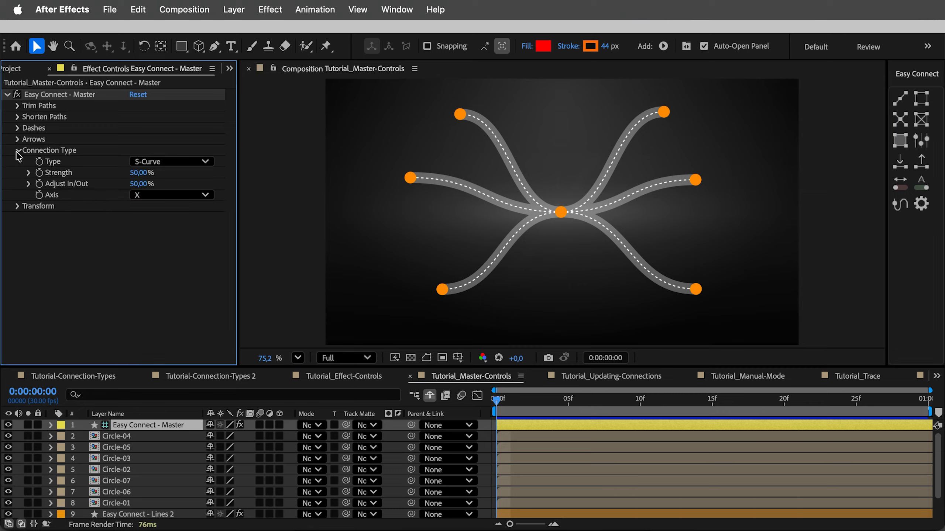
click(171, 162)
click(155, 207)
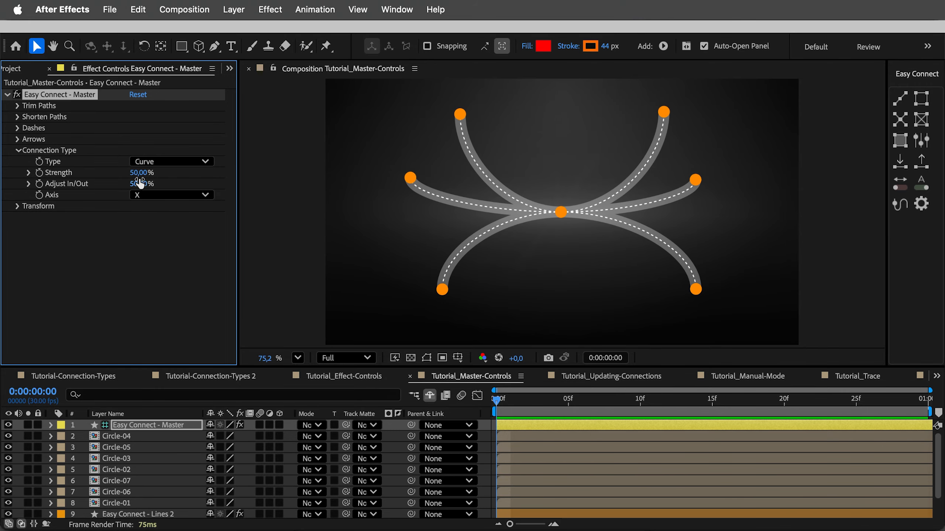
drag(192, 177, 156, 180)
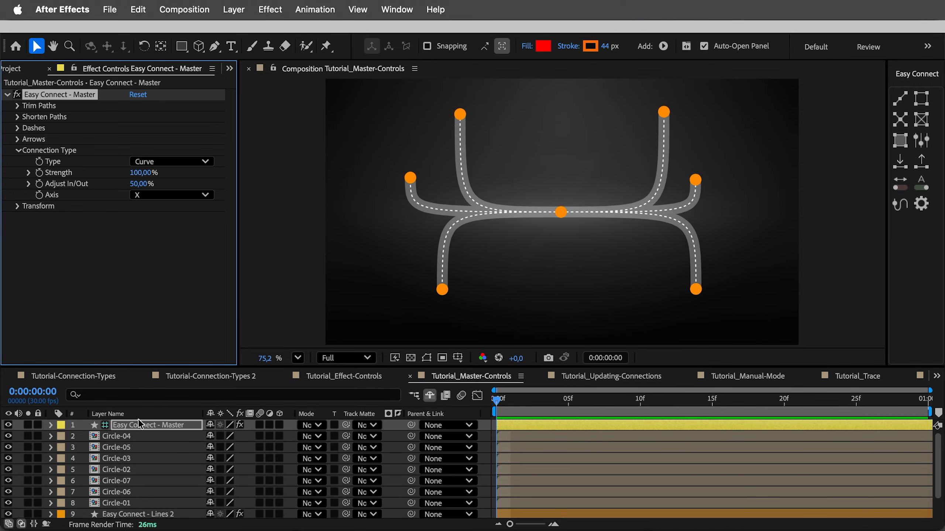
Turn off the Trim Paths master override on Easy Connect - Lines 2 and set its Trim Paths End to 71%
scroll(134, 443, down, 1)
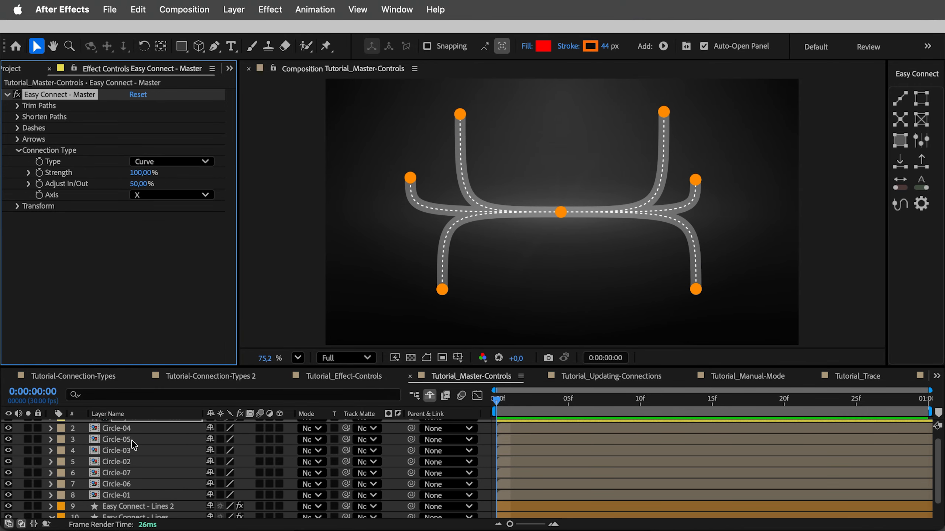
click(133, 510)
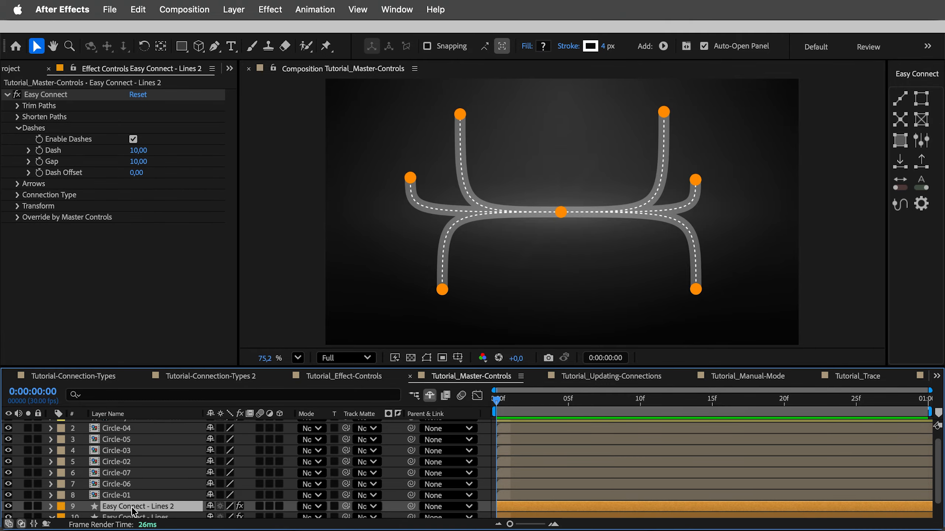
click(17, 218)
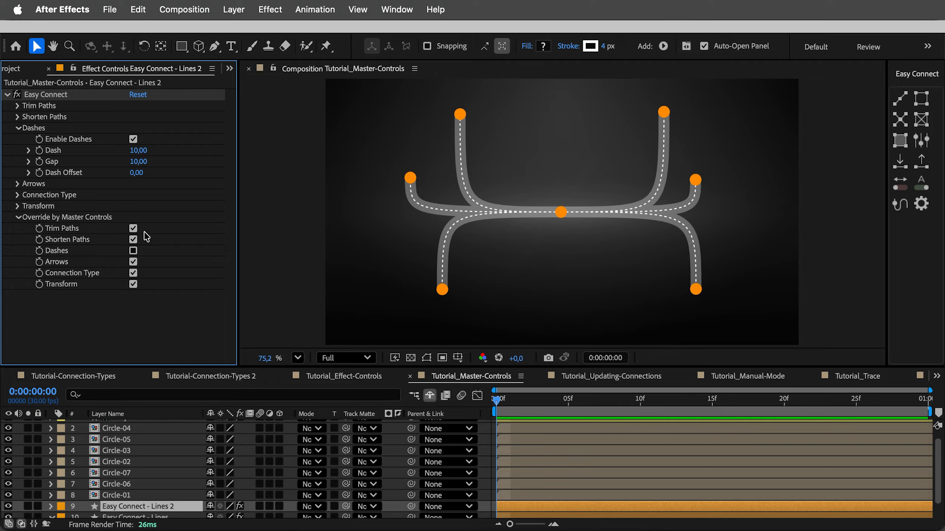
click(133, 230)
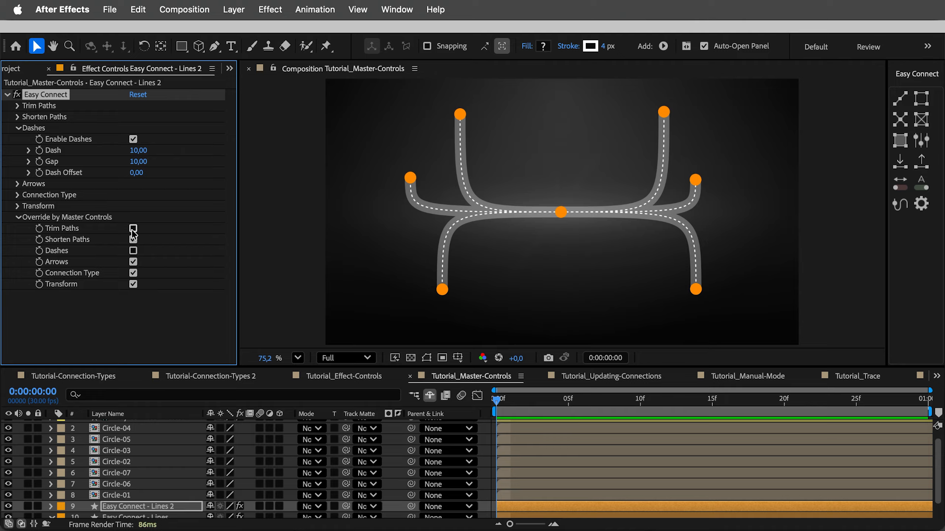
click(17, 105)
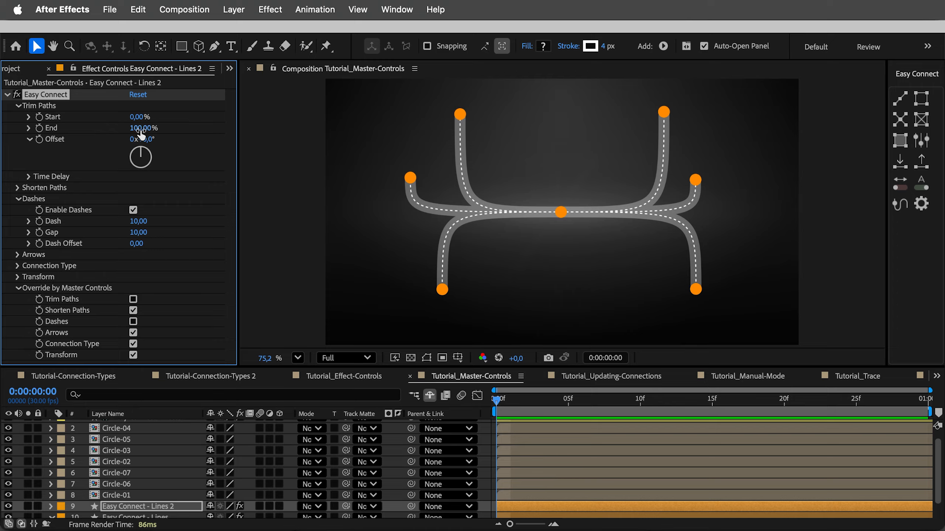
mouse_move(140, 129)
mouse_down()
mouse_move(80, 136)
mouse_move(143, 131)
mouse_move(127, 132)
mouse_up()
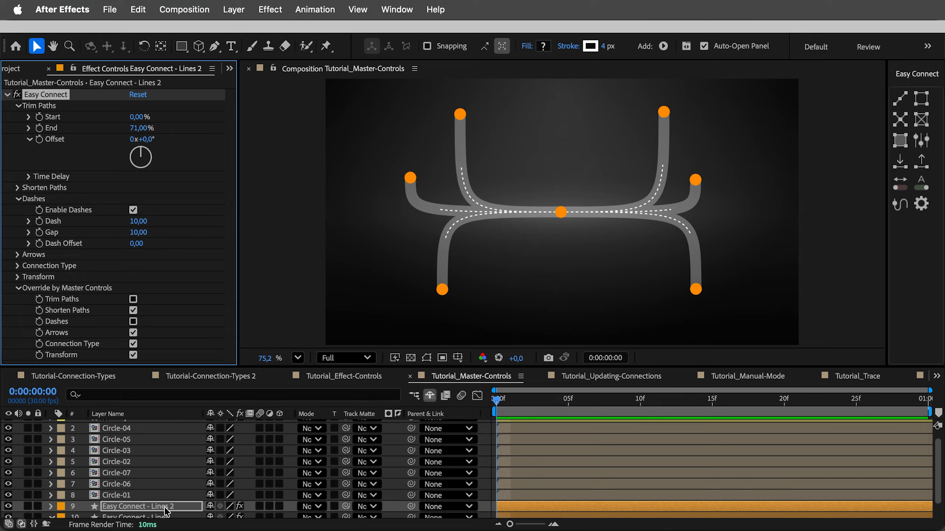
Review the Easy Connect - Master layer's controls and select the Easy Connect - Lines 2 layer
click(924, 149)
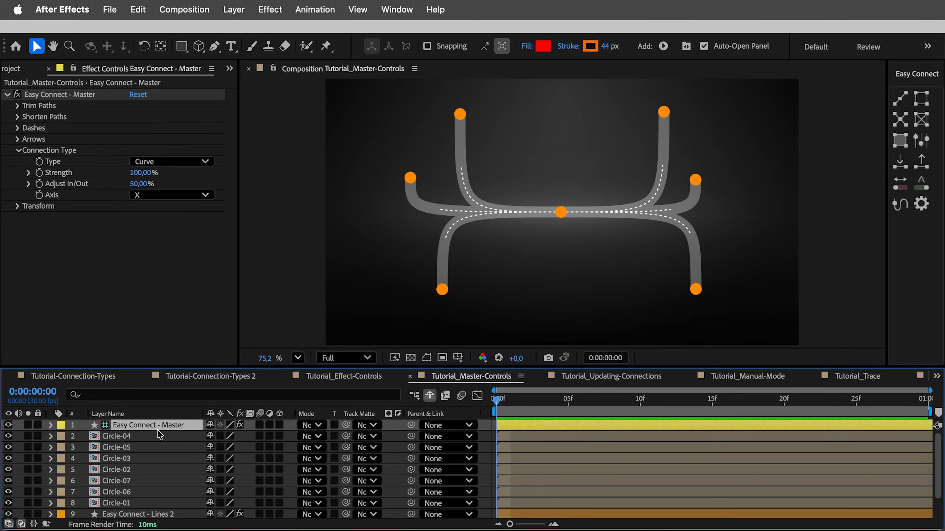
scroll(159, 436, down, 1)
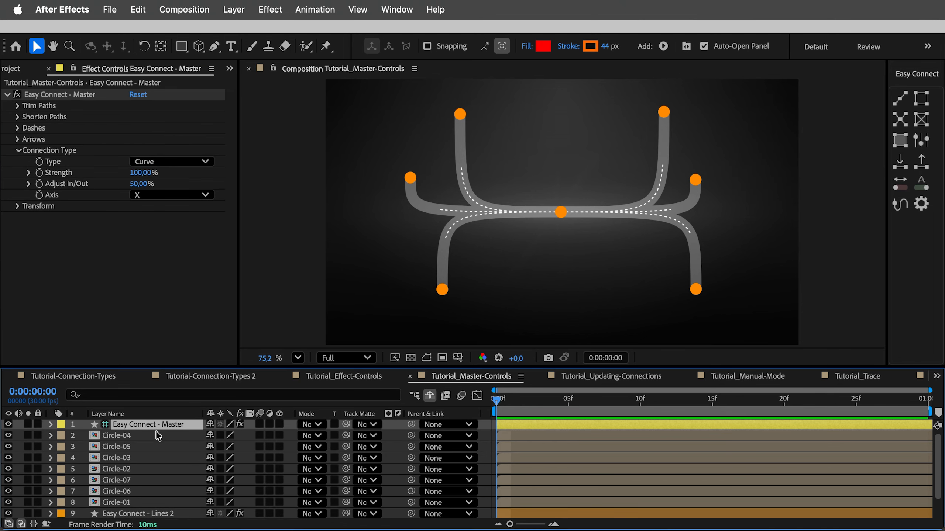
click(140, 517)
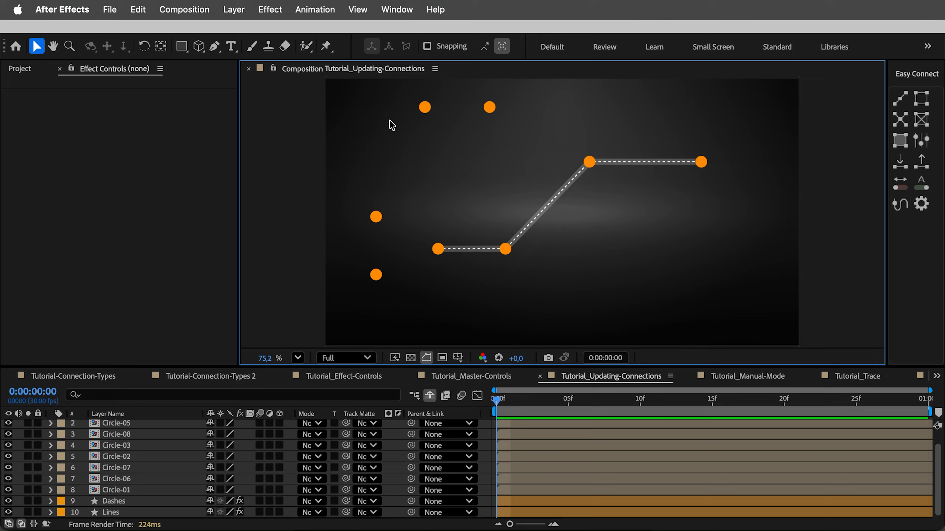
In the Tutorial_Updating-Connections composition, connect the two upper circles and Circle-01 in sequence with the existing lines and dashes
drag(391, 100, 522, 115)
shift+click(590, 163)
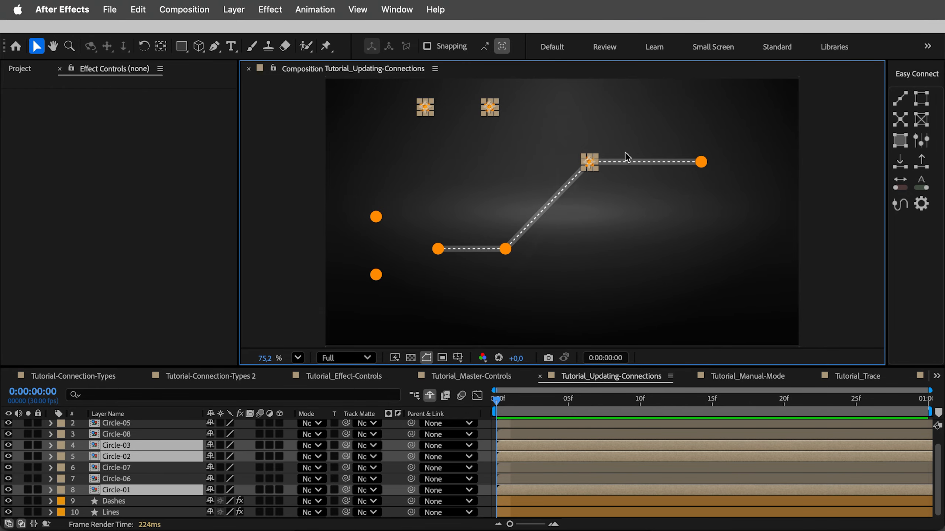
click(899, 99)
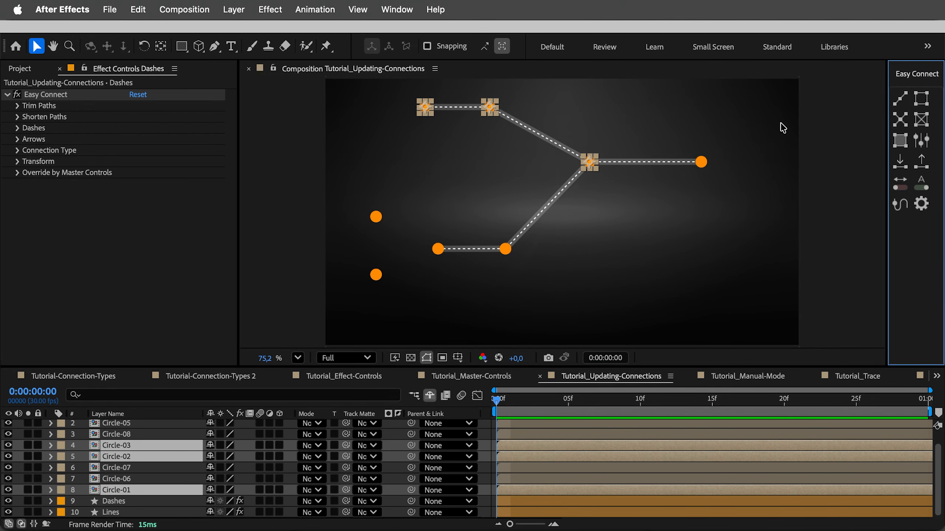
Connect Circle-06 and Circle-07 to the left end circle of the lower line with the existing lines and dashes
drag(342, 202, 409, 302)
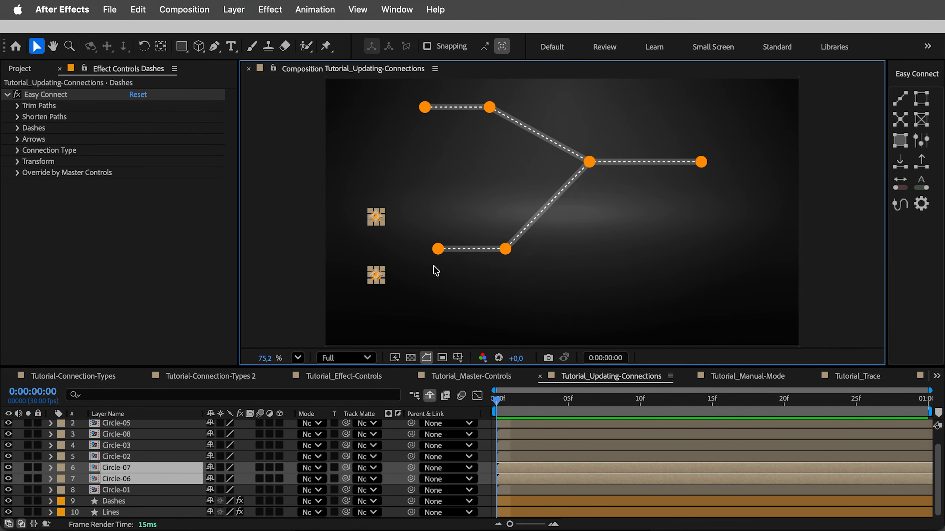
shift+click(442, 256)
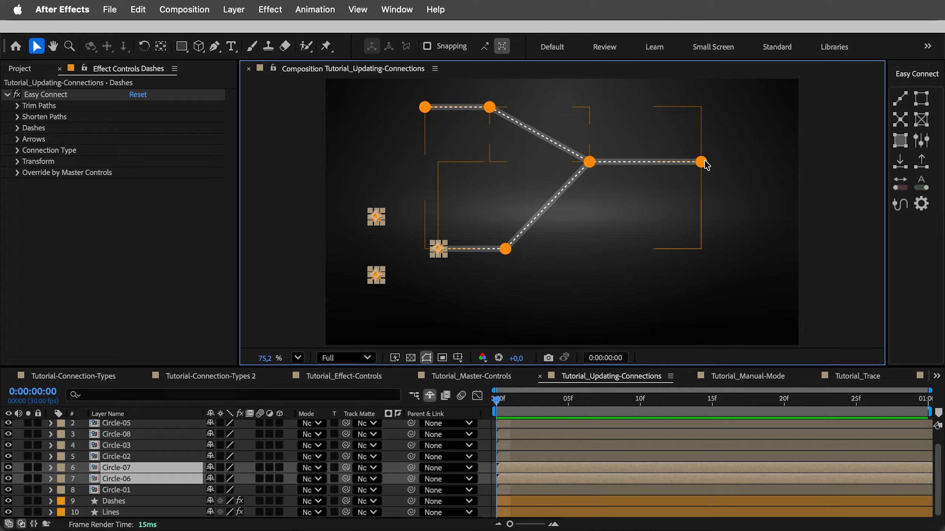
click(900, 120)
click(787, 209)
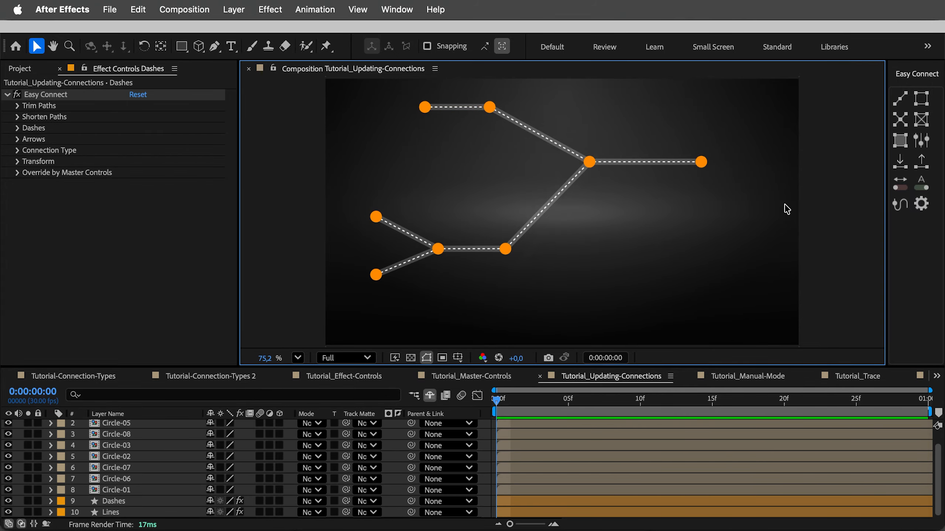
Remove Circle-05 from all connections and move it up between Circle-01 and the rightmost circle
click(506, 250)
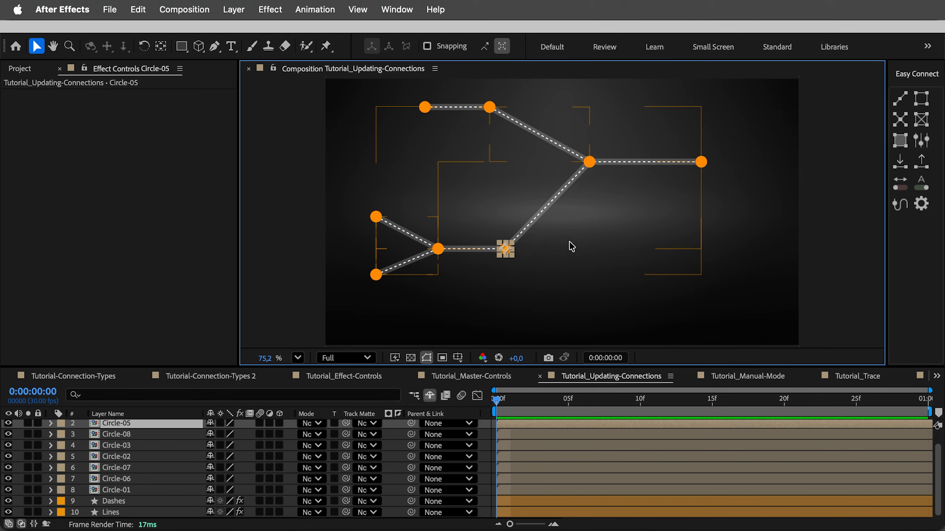
click(922, 167)
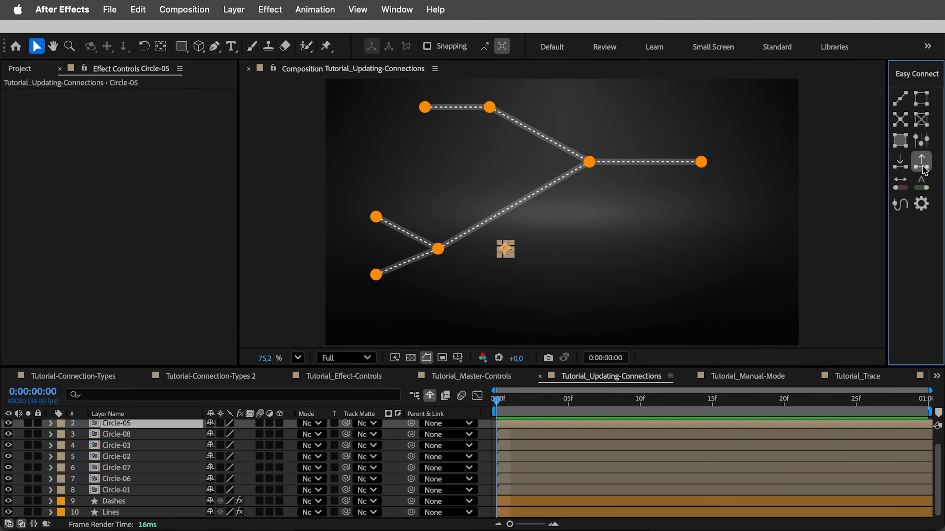
drag(505, 249, 648, 133)
Add Circle-05 into the existing connection between Circle-01 and the rightmost circle
shift+click(589, 163)
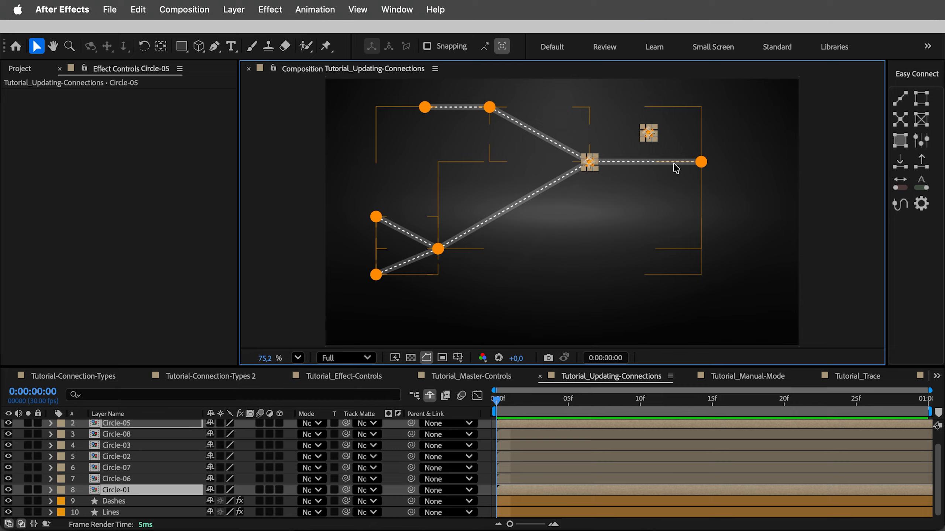
shift+click(701, 164)
click(904, 168)
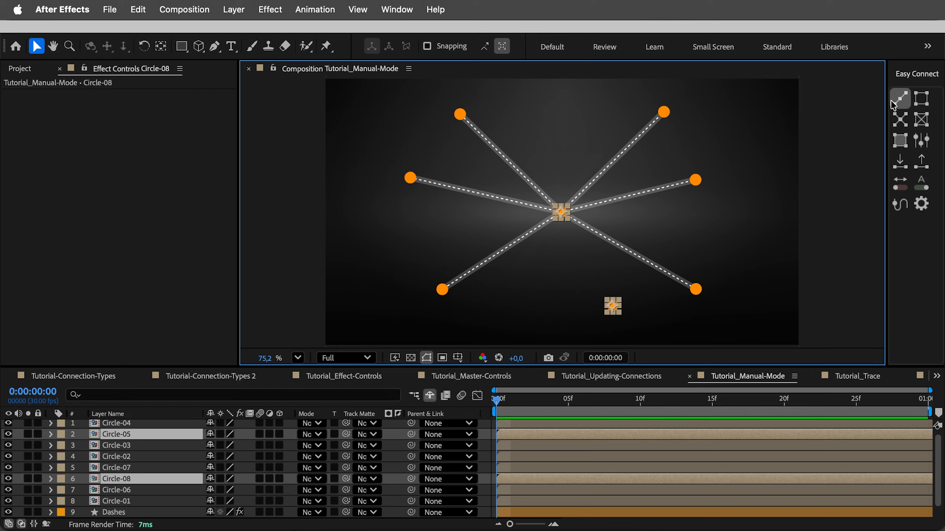
In the Tutorial_Manual-Mode composition, connect Circle-08 to Circle-05 in Auto mode and select the Dashes and Lines layers
click(898, 102)
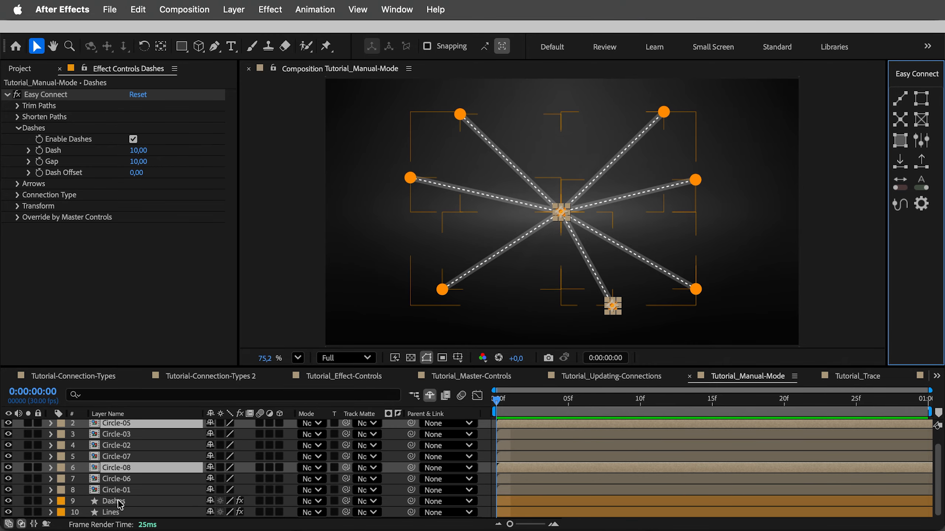
click(120, 504)
shift+click(113, 517)
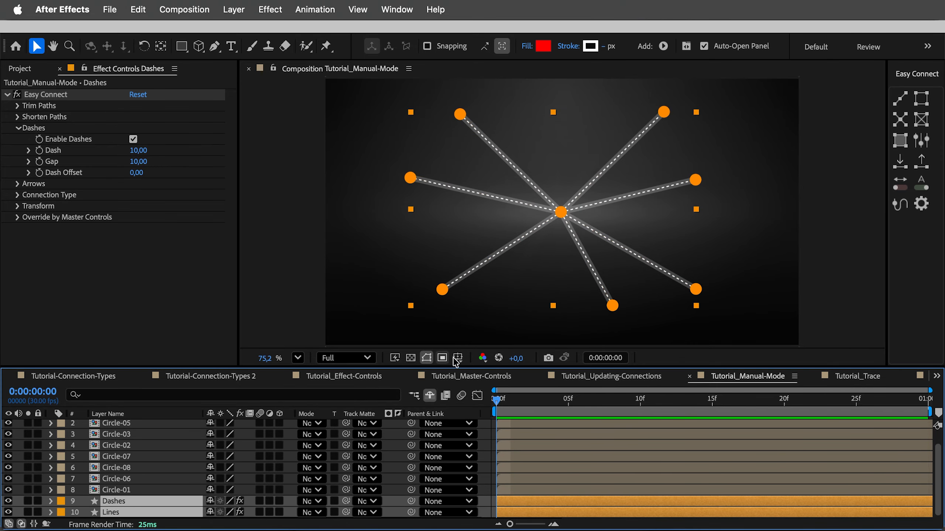
click(520, 333)
Remove Circle-08 from all connections and clear the selection
click(612, 305)
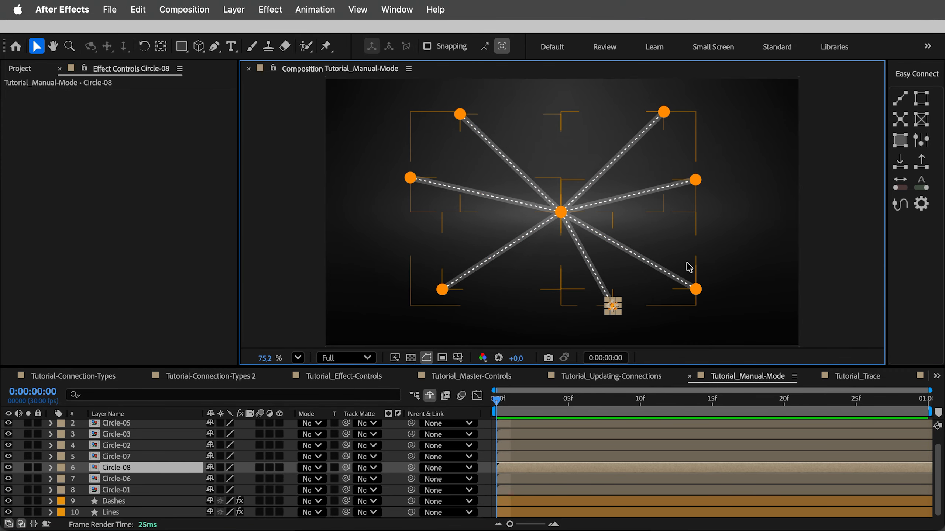
click(921, 163)
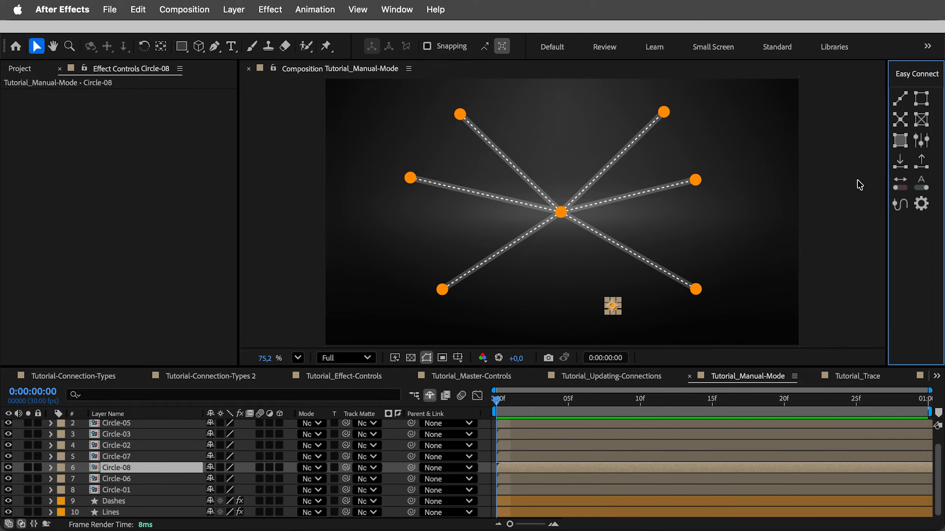
click(837, 192)
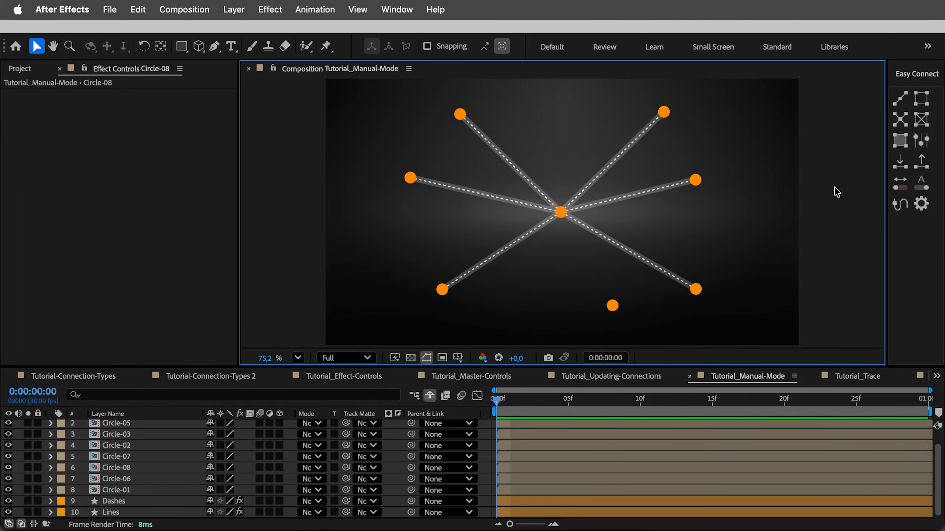
Switch Easy Connect to Manual mode and connect Circle-08 to the centre circle in sequence with a new line
click(922, 184)
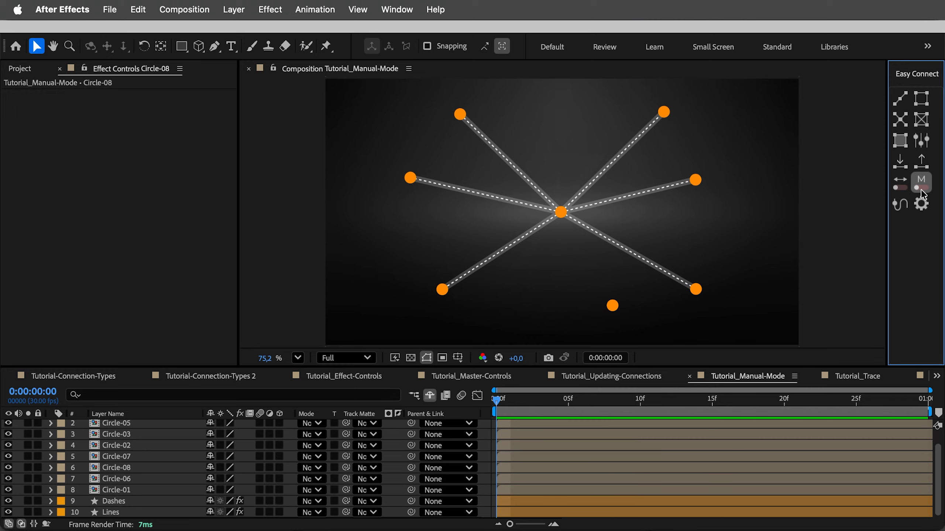
click(614, 306)
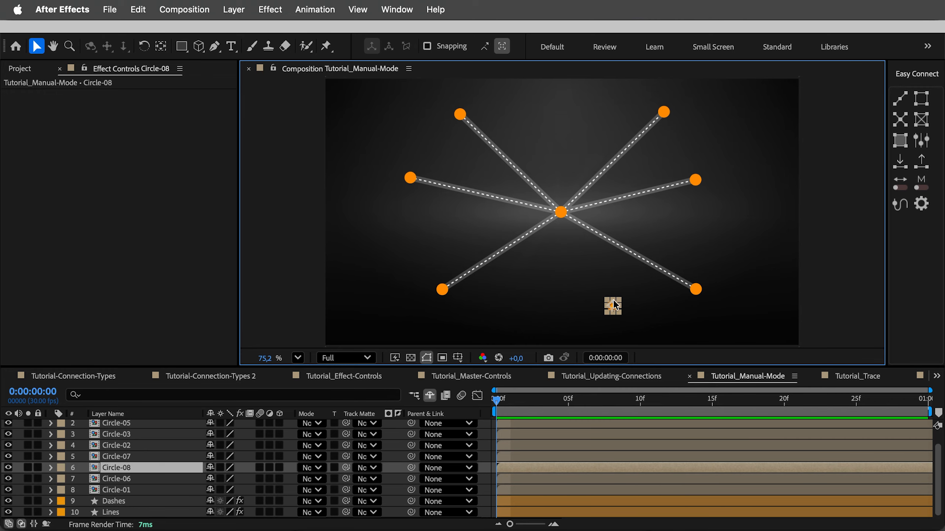
shift+click(561, 213)
click(895, 104)
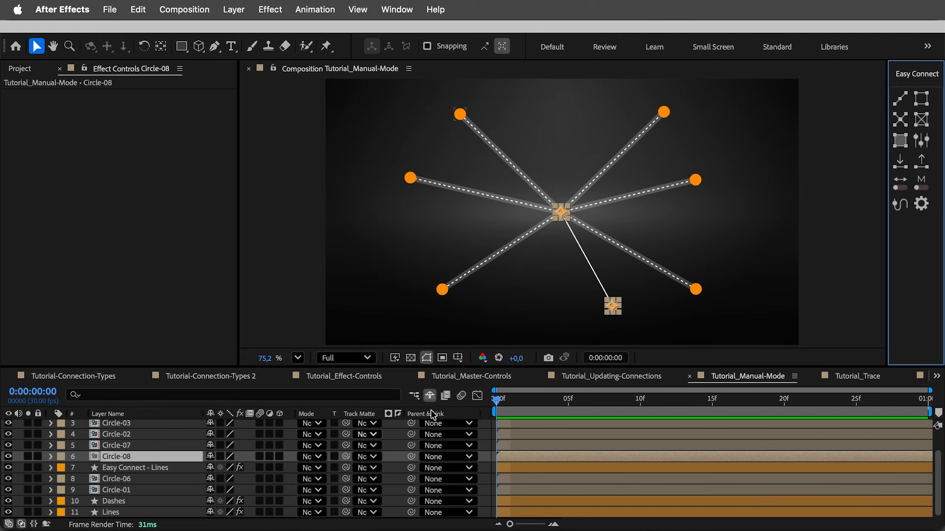
Duplicate Circle-08, place the copy to its left, connect it to the centre circle with a new line, and inspect both new line layers
click(613, 307)
key(super+d)
drag(611, 308, 533, 316)
shift+click(557, 214)
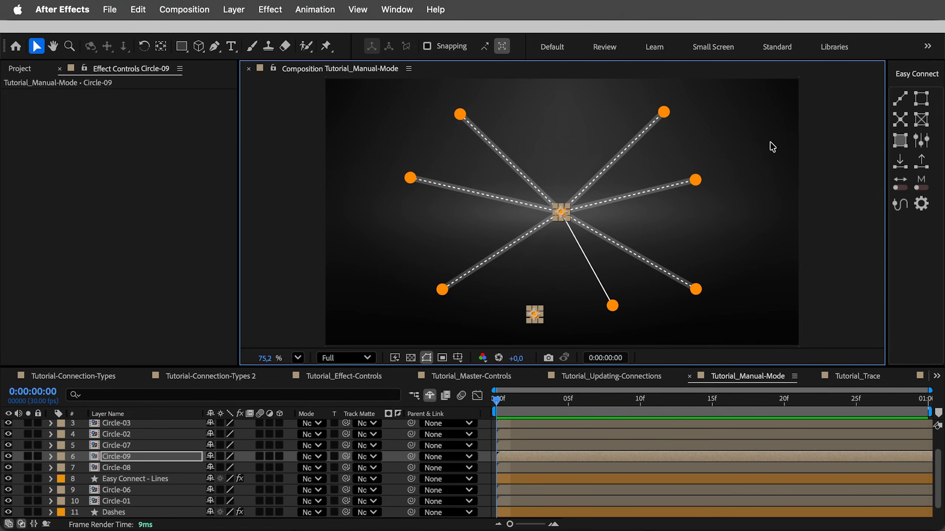
click(899, 98)
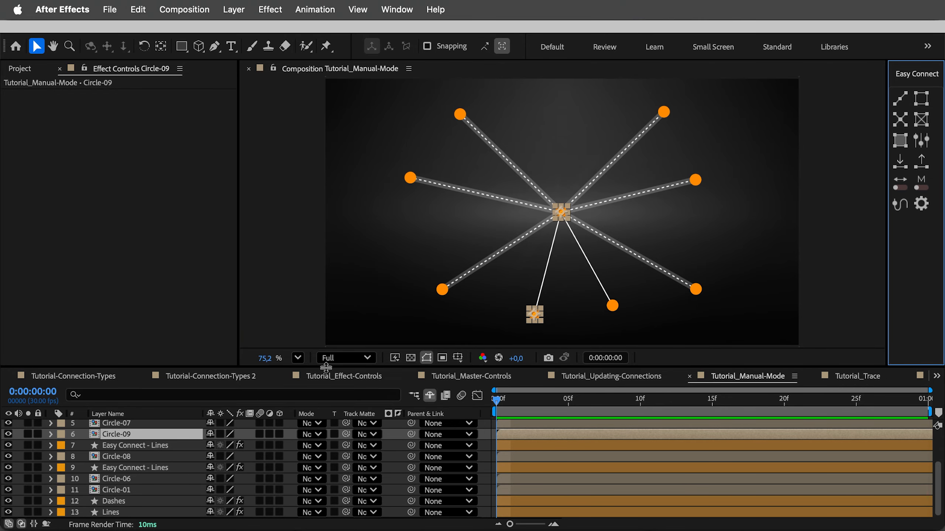
click(172, 447)
click(173, 468)
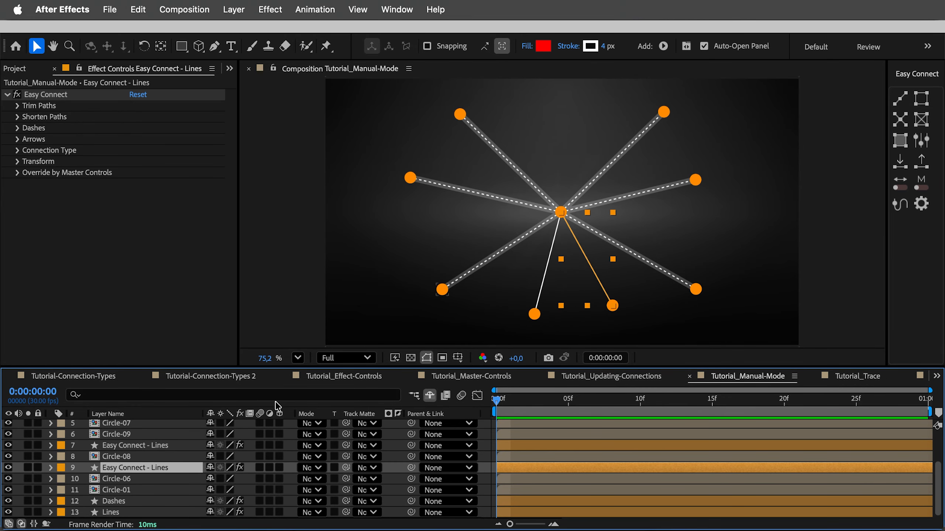
Duplicate Circle-09, place the copy beside the upper right circle and connect it to the centre circle using only the Dashes layer
click(535, 314)
key(super+d)
drag(534, 315, 609, 104)
scroll(144, 489, down, 1)
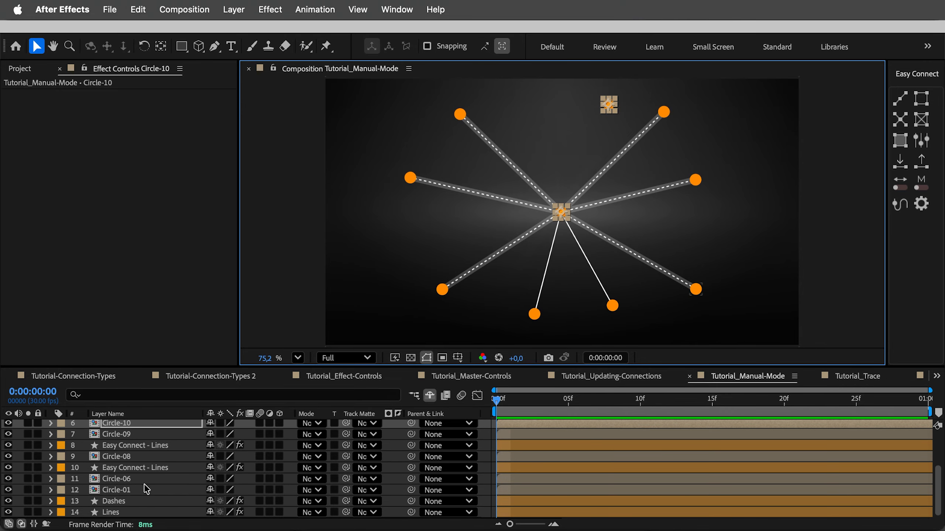
click(116, 502)
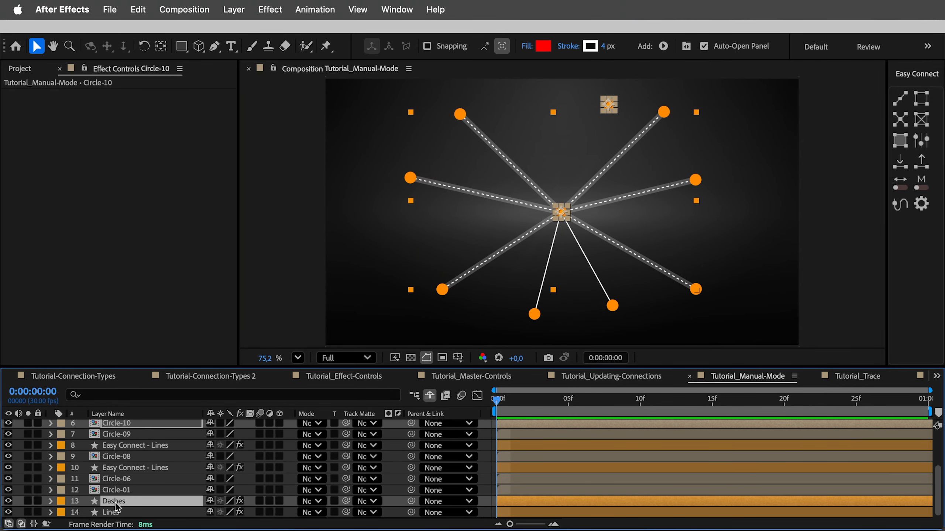
click(900, 102)
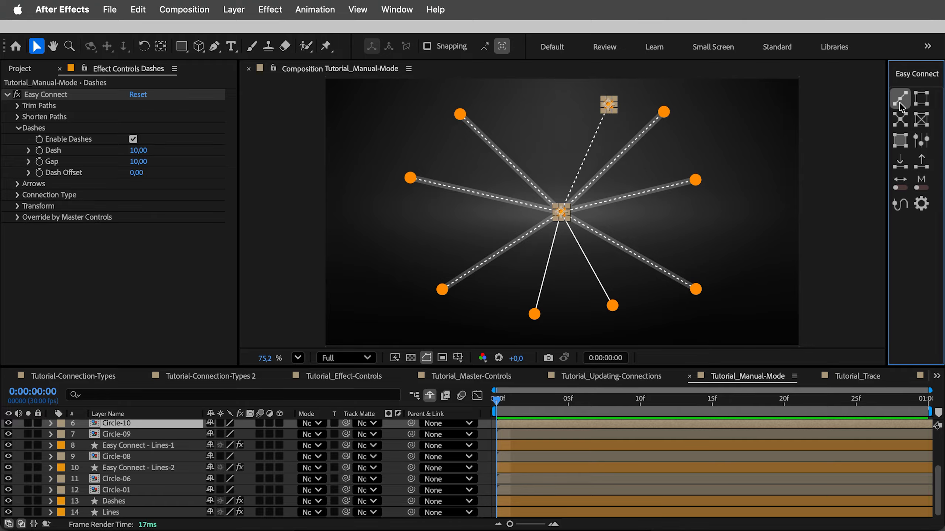
click(726, 137)
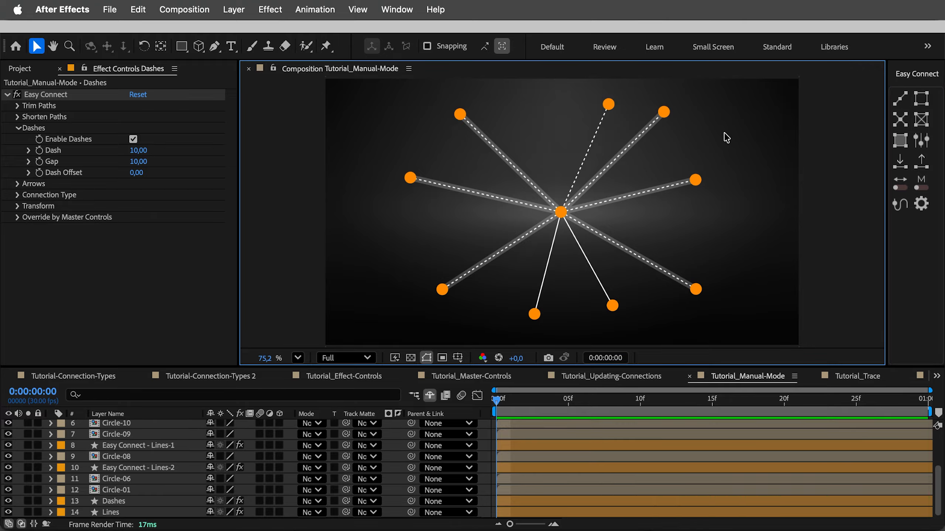
Duplicate Circle-10, place the copy above the centre circle and add it between the centre circle and Circle-10 in the Dashes layer
click(609, 107)
key(super+d)
drag(603, 111, 564, 131)
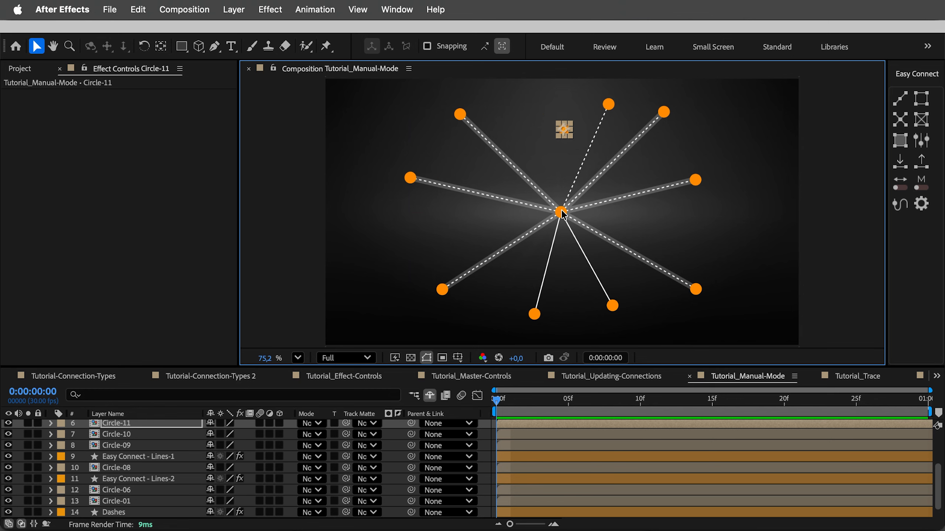
shift+click(609, 105)
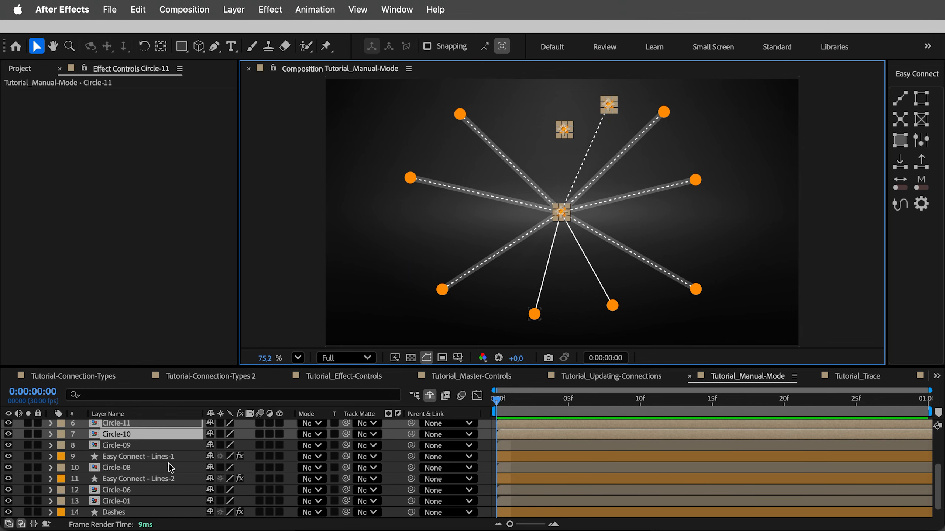
scroll(163, 473, down, 1)
click(113, 501)
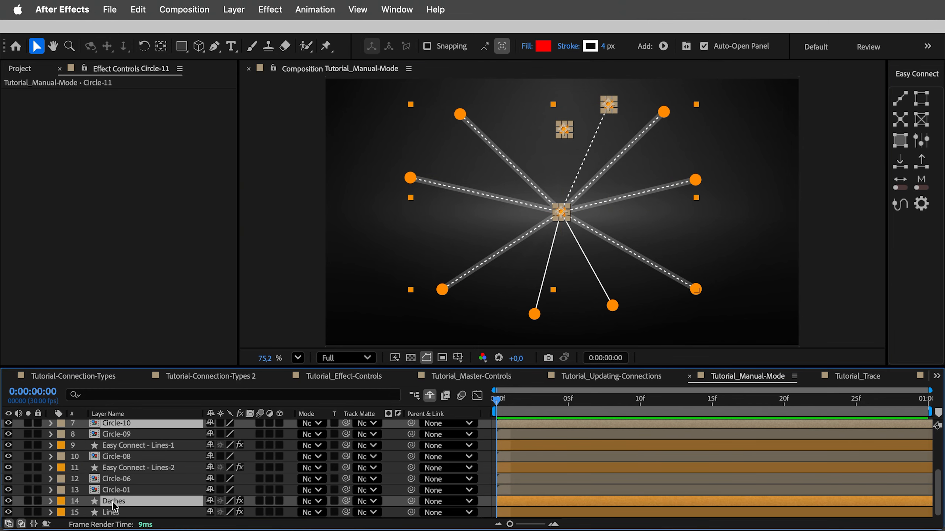
click(903, 167)
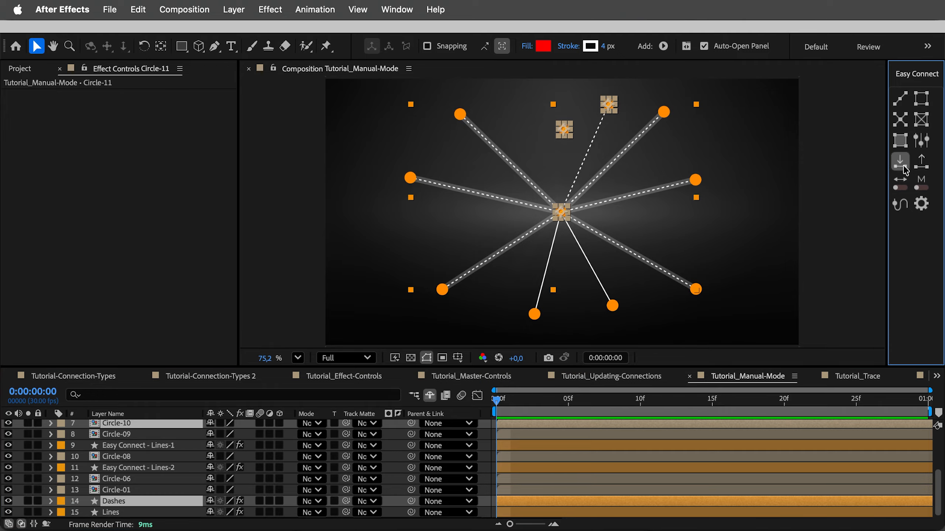
click(822, 170)
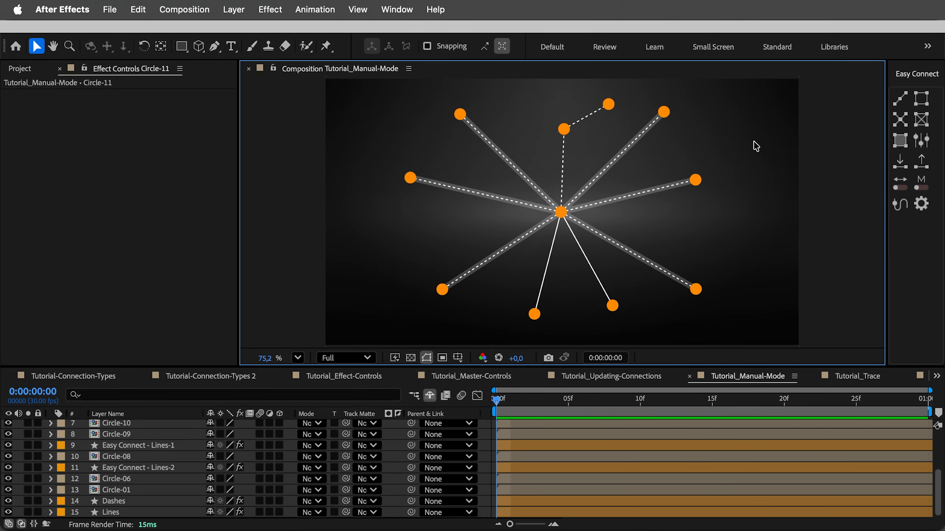
Remove Circle-03 from the Dashes layer's connections only
click(665, 114)
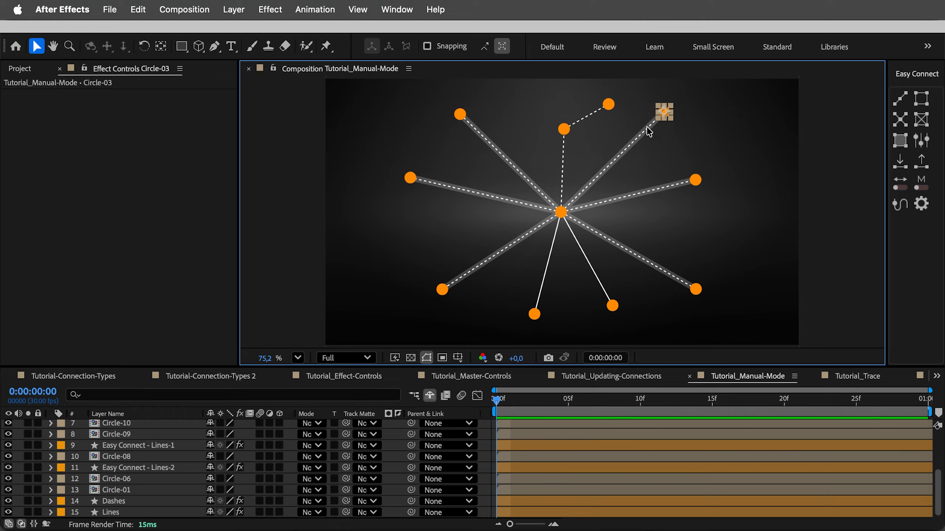
super+click(116, 502)
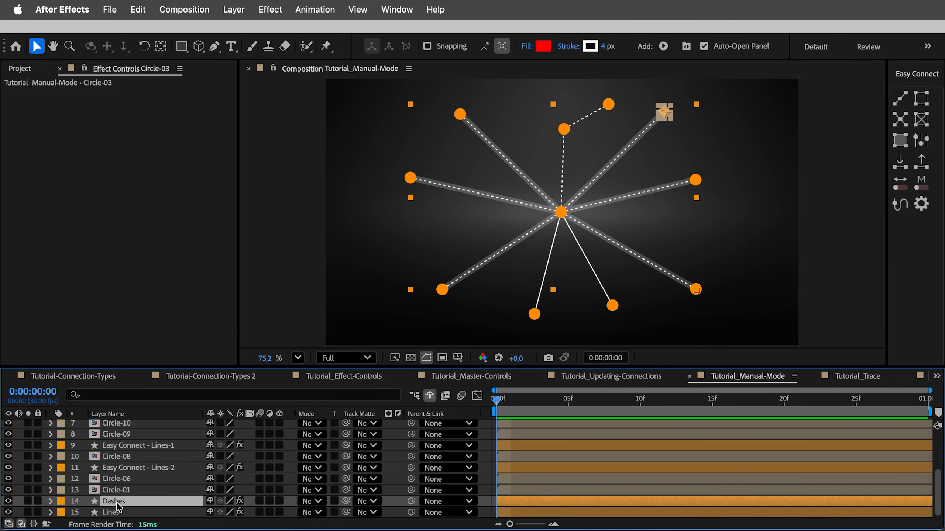
click(921, 162)
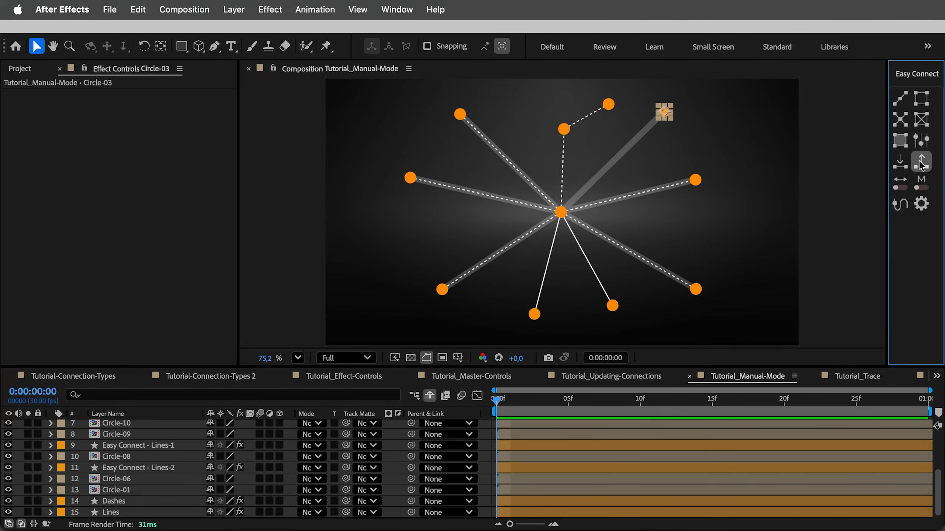
click(765, 146)
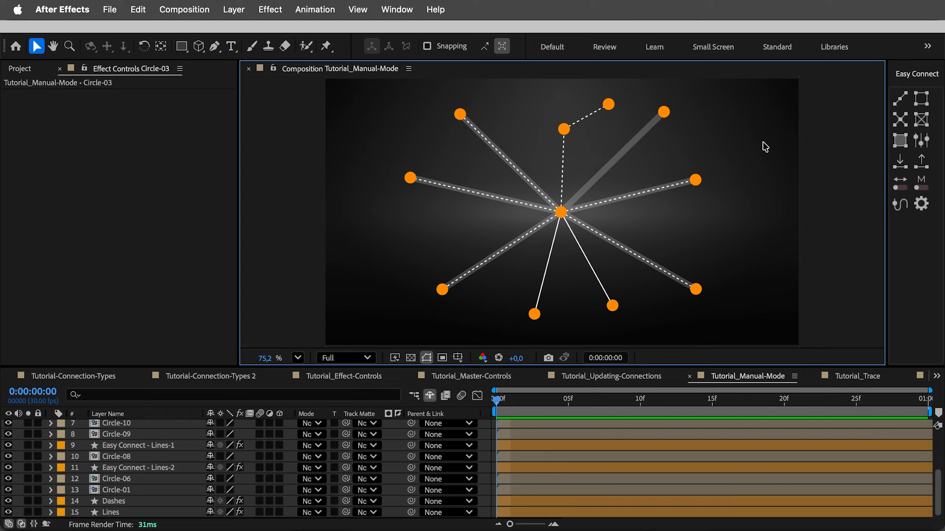
Remove Circle-01 from the connections of both the Dashes and Lines layers
click(695, 180)
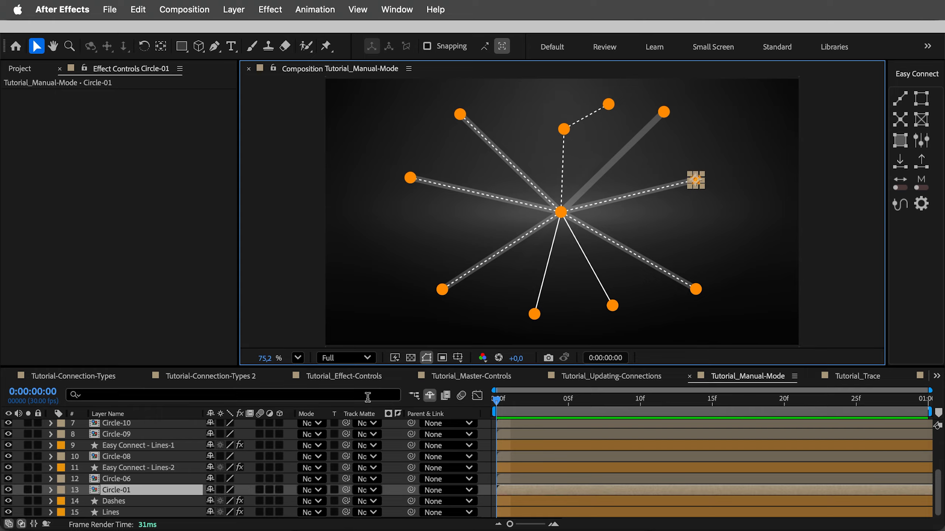
super+click(119, 502)
super+click(117, 514)
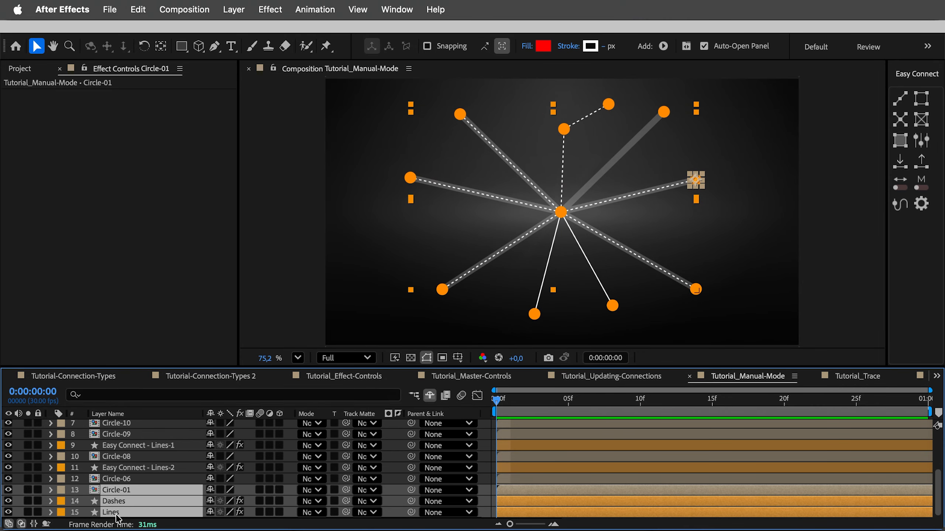
click(921, 162)
click(754, 198)
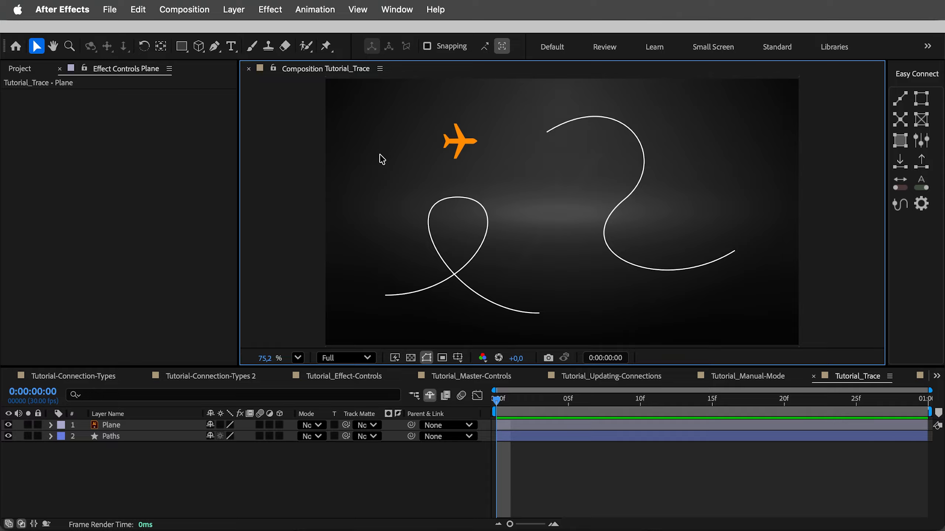
Attach the Plane layer to the Paths layer with Easy Trace
click(464, 148)
shift+click(569, 167)
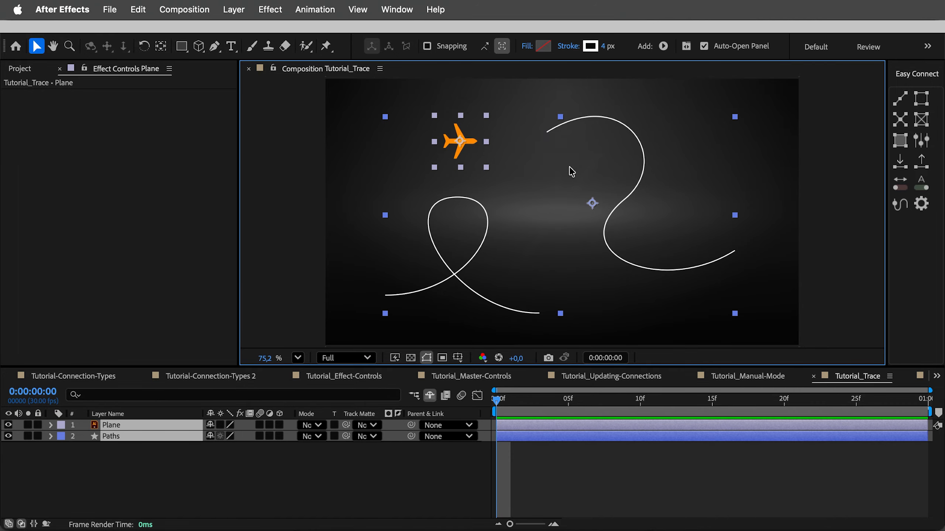
click(899, 205)
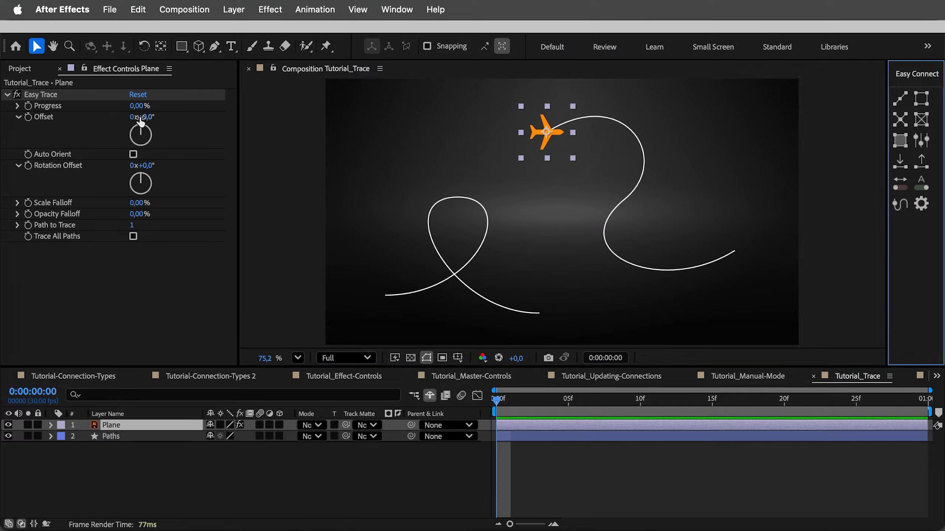
Advance the plane to 20% Progress with Auto Orient enabled, and try a Rotation Offset of about 95°
drag(134, 112, 153, 105)
click(133, 154)
mouse_move(143, 165)
mouse_down()
mouse_move(88, 164)
mouse_move(143, 165)
mouse_up()
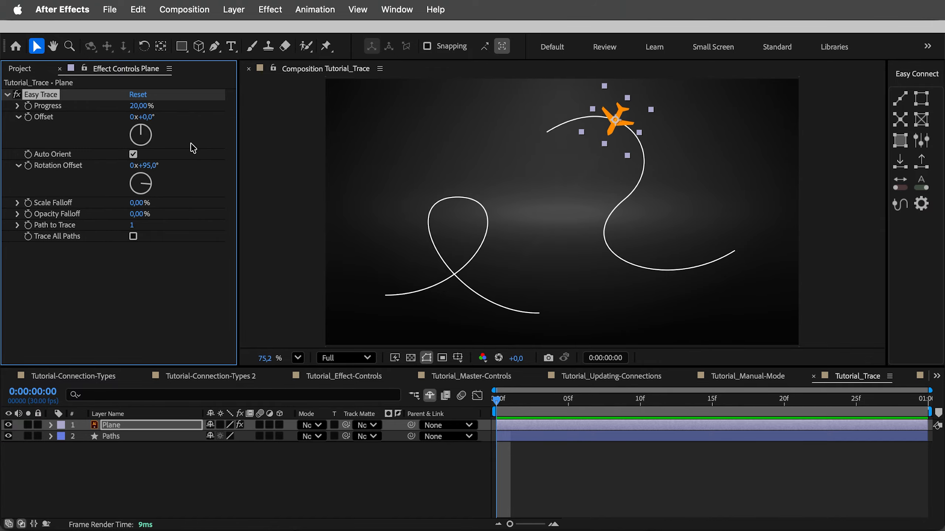
Try a Scale Falloff on the plane, and set its Opacity Falloff to about 20.5% with Progress at 22%
drag(138, 203, 203, 194)
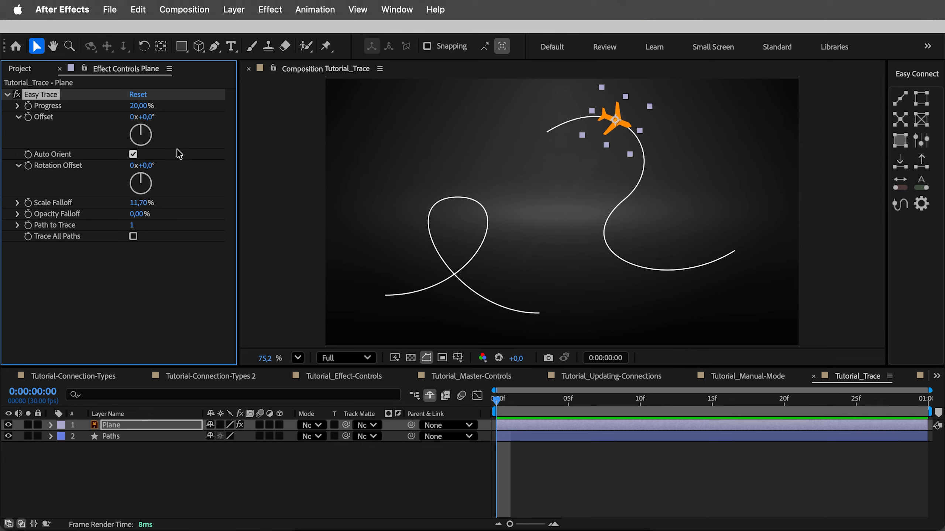
mouse_move(141, 106)
mouse_down()
mouse_move(131, 106)
mouse_move(199, 108)
mouse_move(153, 109)
mouse_up()
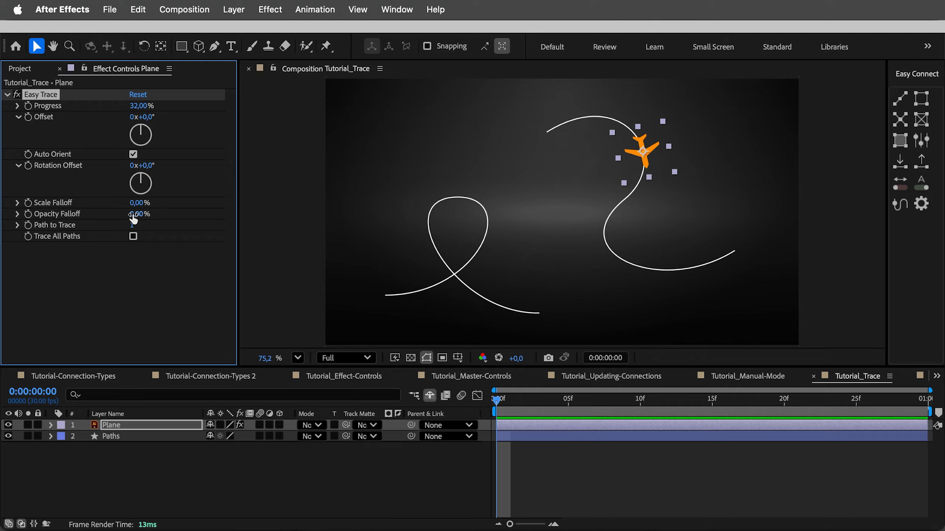
drag(133, 219, 261, 211)
mouse_move(143, 108)
mouse_down()
mouse_move(125, 108)
mouse_move(186, 106)
mouse_move(137, 108)
mouse_up()
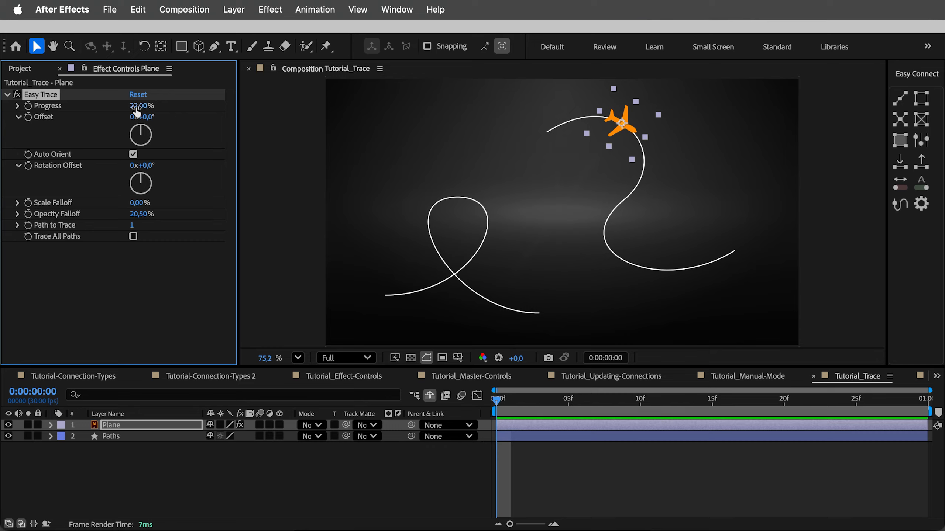
Switch the plane to path 2 at 0% Progress, and enable Trace All Paths to run it along both curves
click(131, 224)
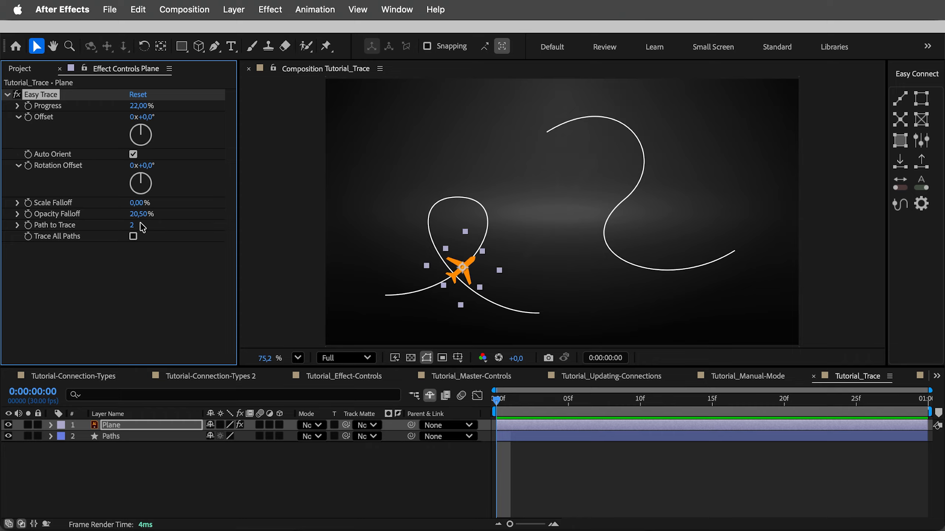
mouse_move(141, 106)
mouse_down()
mouse_move(186, 106)
mouse_move(130, 116)
mouse_up()
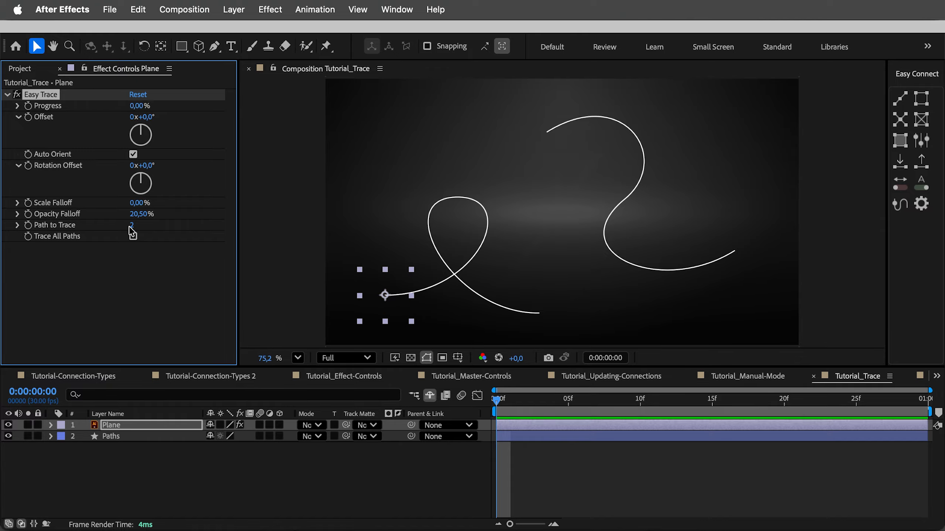
click(133, 237)
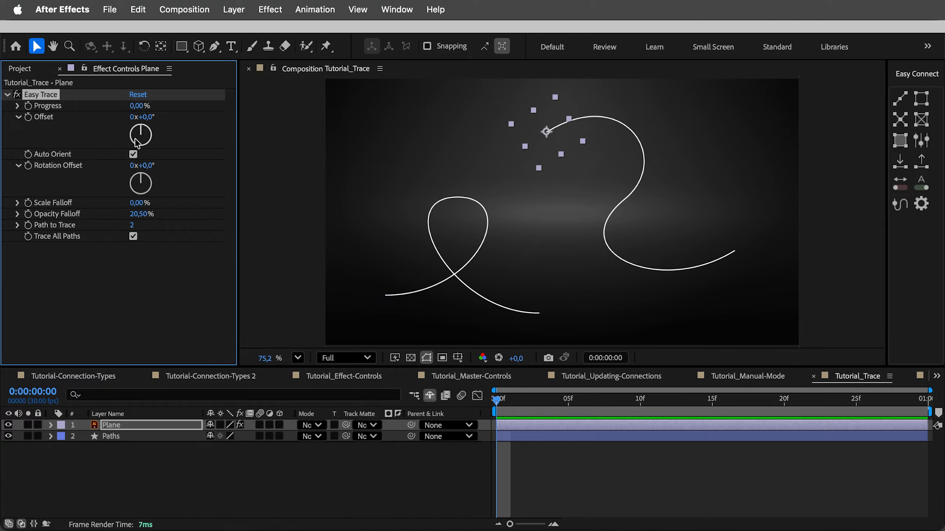
mouse_move(141, 106)
mouse_down()
mouse_move(200, 104)
mouse_move(140, 107)
mouse_move(159, 107)
mouse_up()
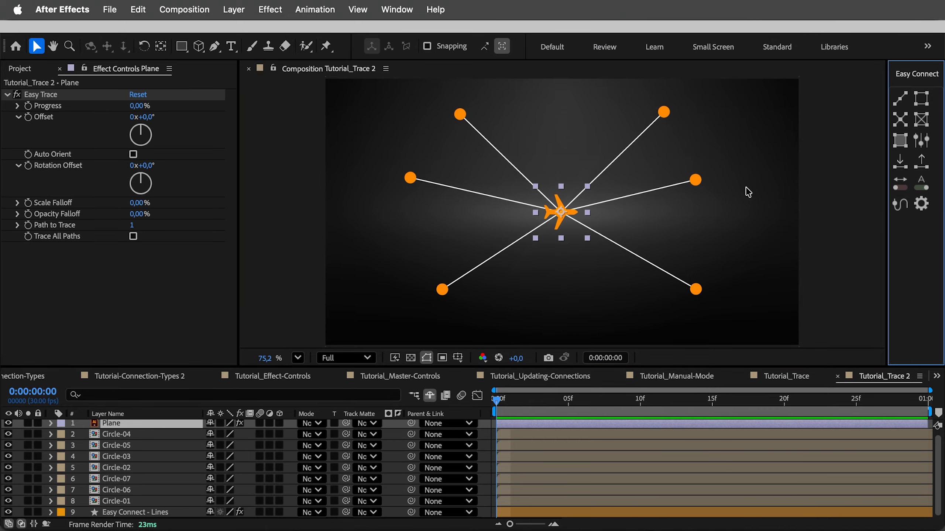
In Tutorial_Trace 2, run the plane along its connection line with Progress and set Path to Trace to 6
mouse_move(143, 106)
mouse_down()
mouse_move(226, 111)
mouse_move(174, 109)
mouse_up()
drag(133, 226, 159, 220)
Enable Trace All Paths and Auto Orient for the plane, and run its Progress through all the connection lines to 100%
click(133, 236)
click(133, 154)
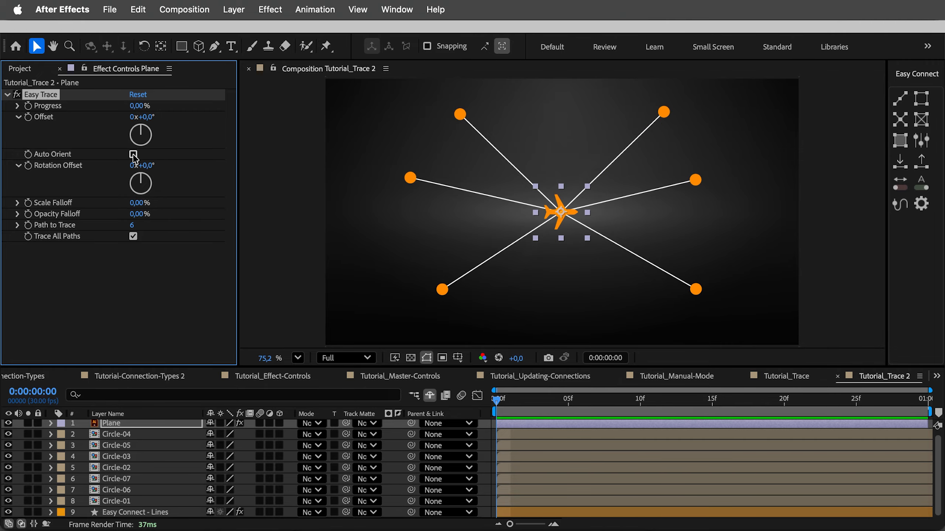
mouse_move(166, 106)
mouse_down()
mouse_move(72, 105)
mouse_move(114, 89)
mouse_up()
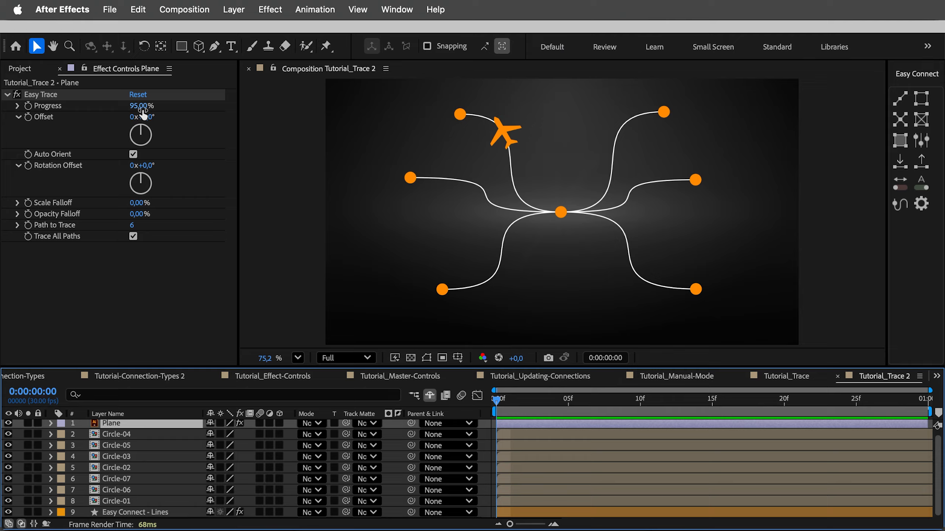
mouse_move(138, 106)
mouse_down()
mouse_move(126, 108)
mouse_move(136, 108)
mouse_up()
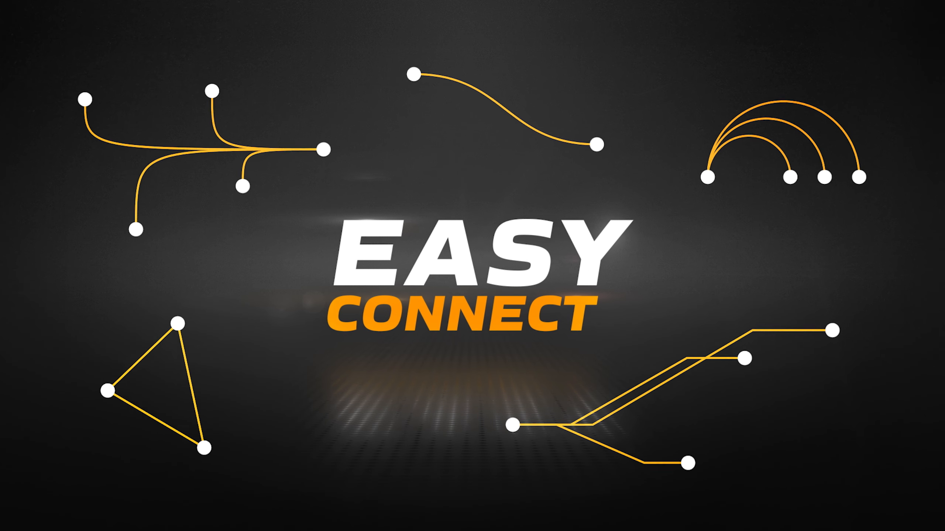